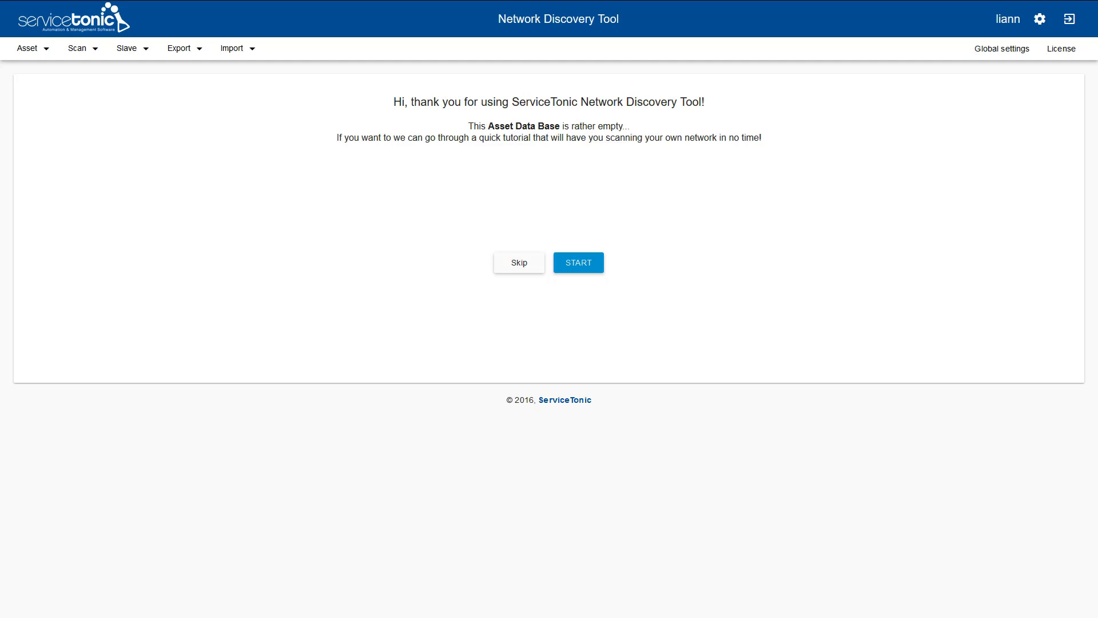
# - Add and save a credential described 'DEMO Admin' with the pasted domain username and its password
pyautogui.click(80, 51)
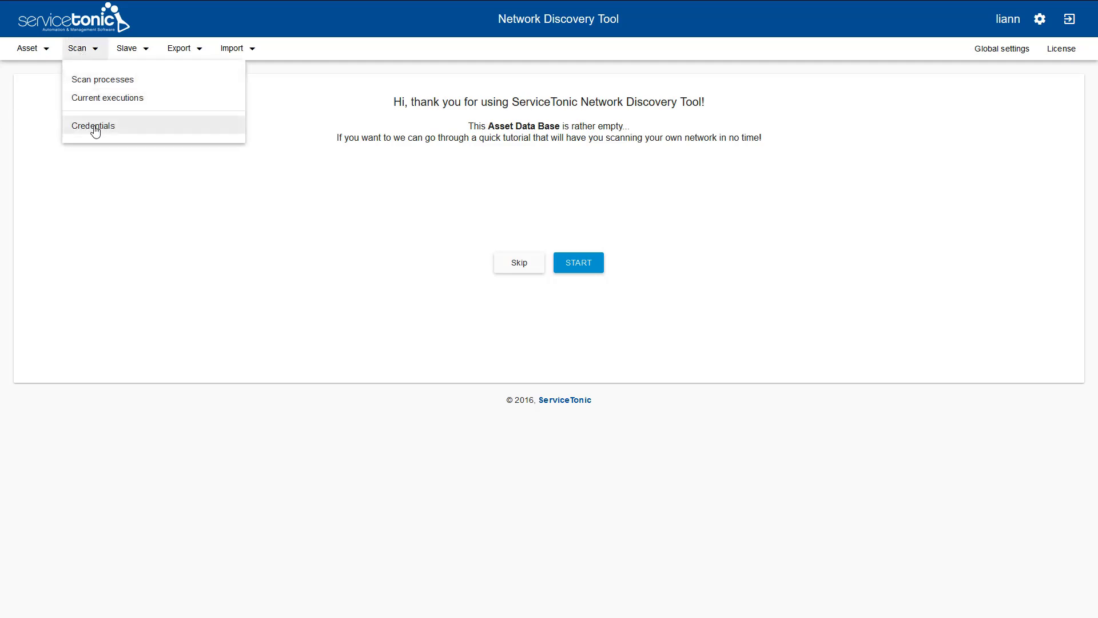
pyautogui.click(95, 131)
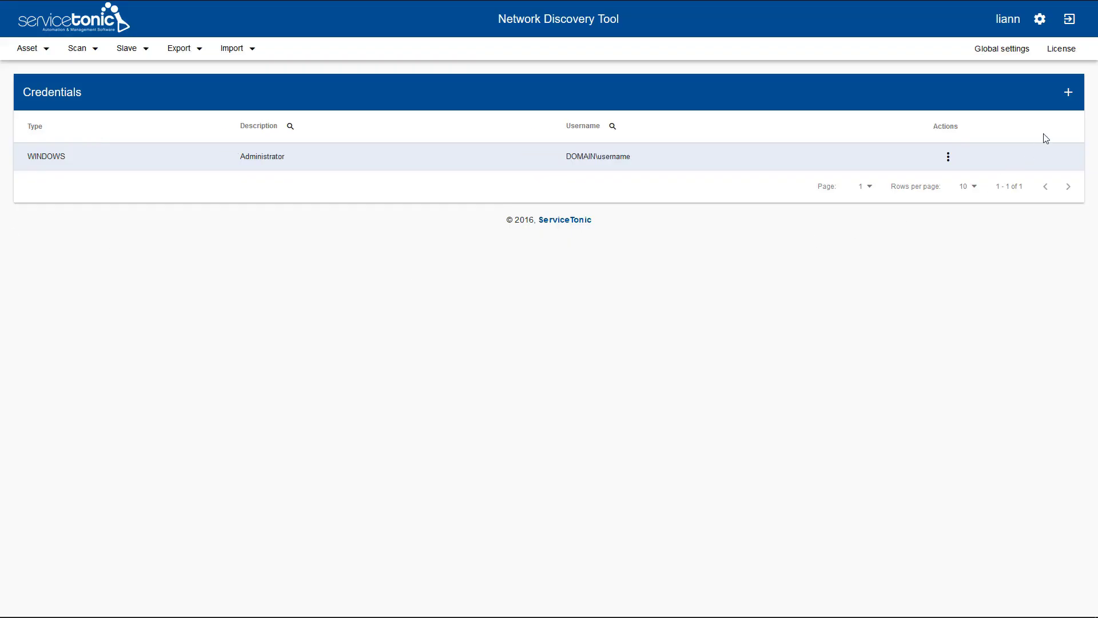
pyautogui.click(1068, 94)
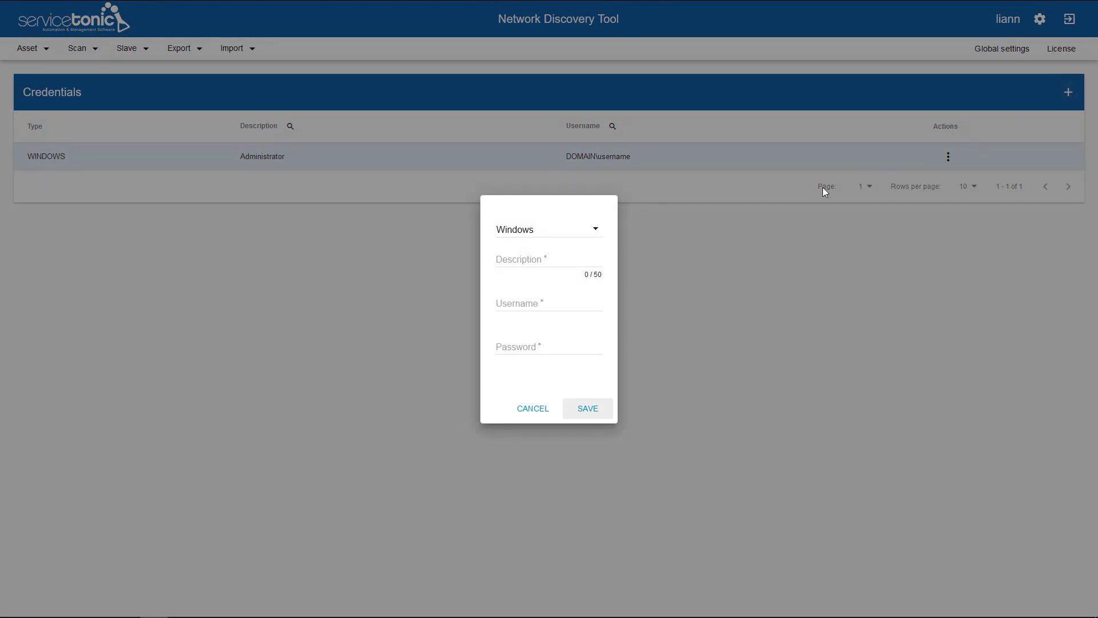
pyautogui.click(541, 264)
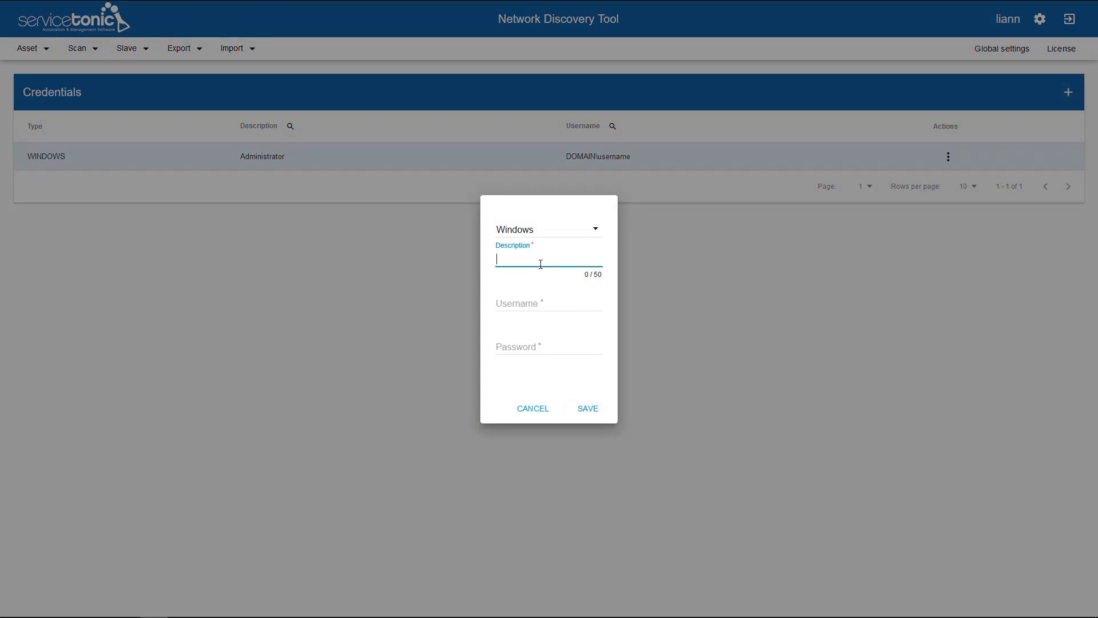
pyautogui.write('DEMO Admin')
pyautogui.click(544, 301)
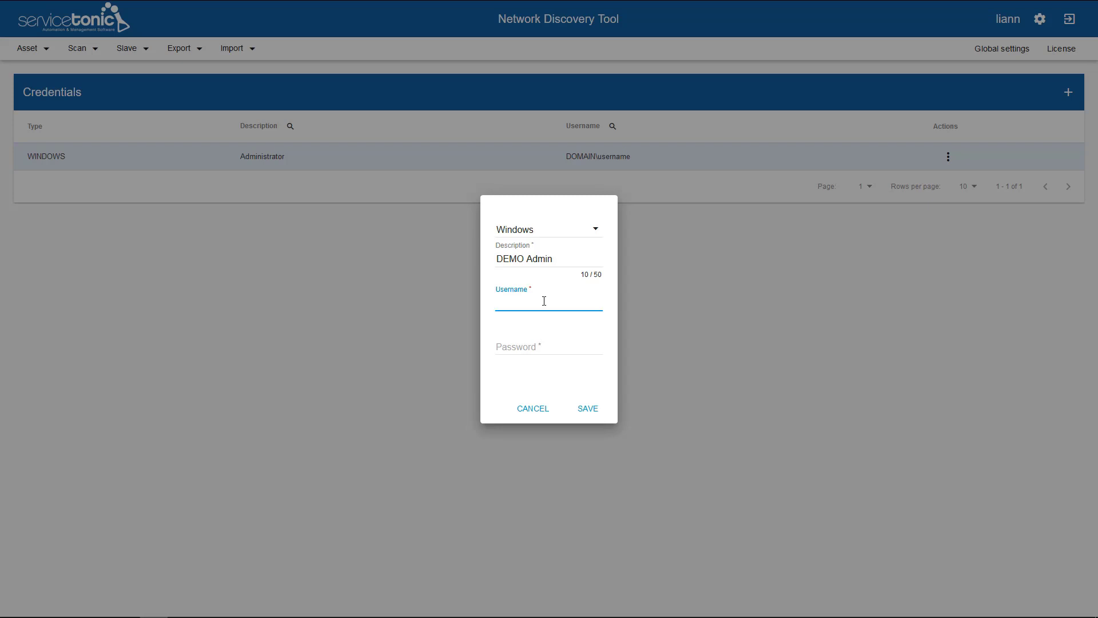
pyautogui.write('DOMAIN\\username')
pyautogui.press('Tab')
pyautogui.write('1234')
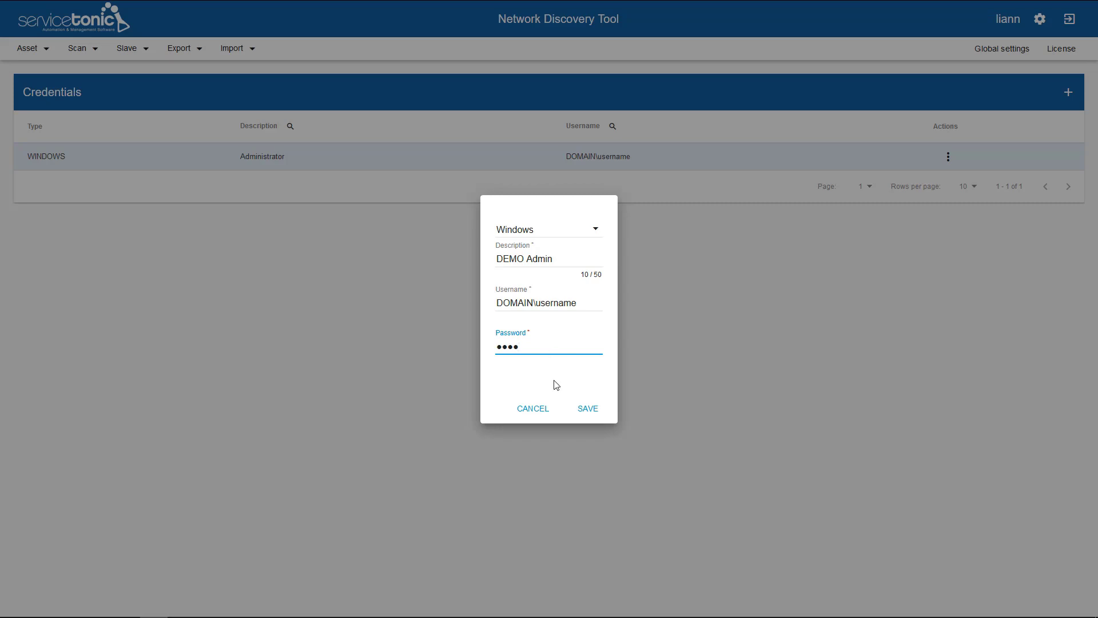
pyautogui.click(593, 409)
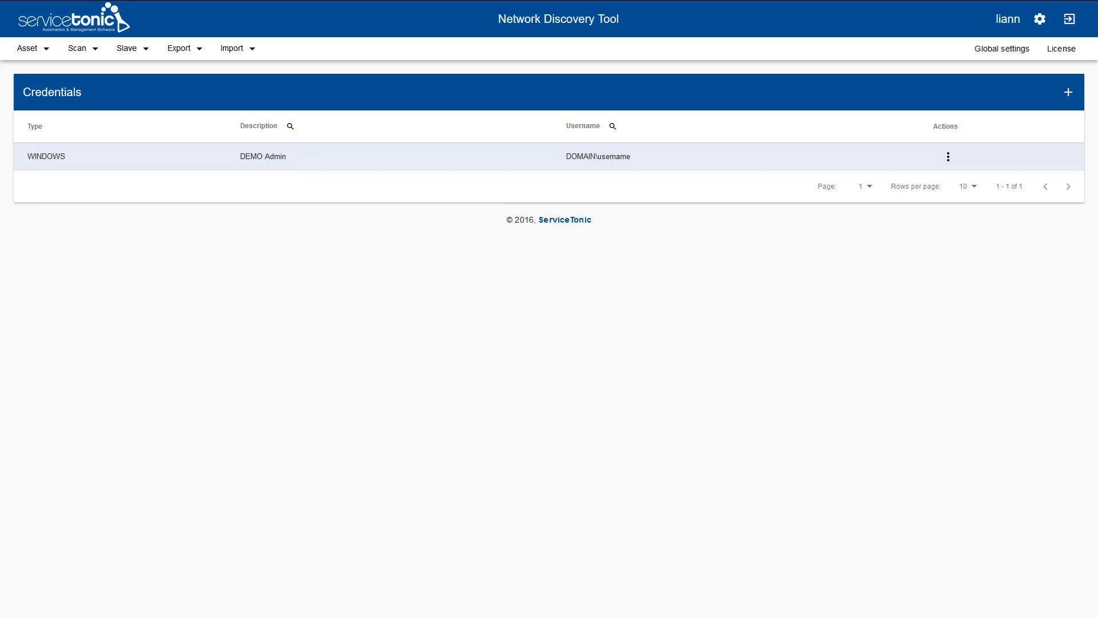
# - Create a new scan process described 'First Scan', keeping the default 1000 ms ping timeout
pyautogui.click(80, 50)
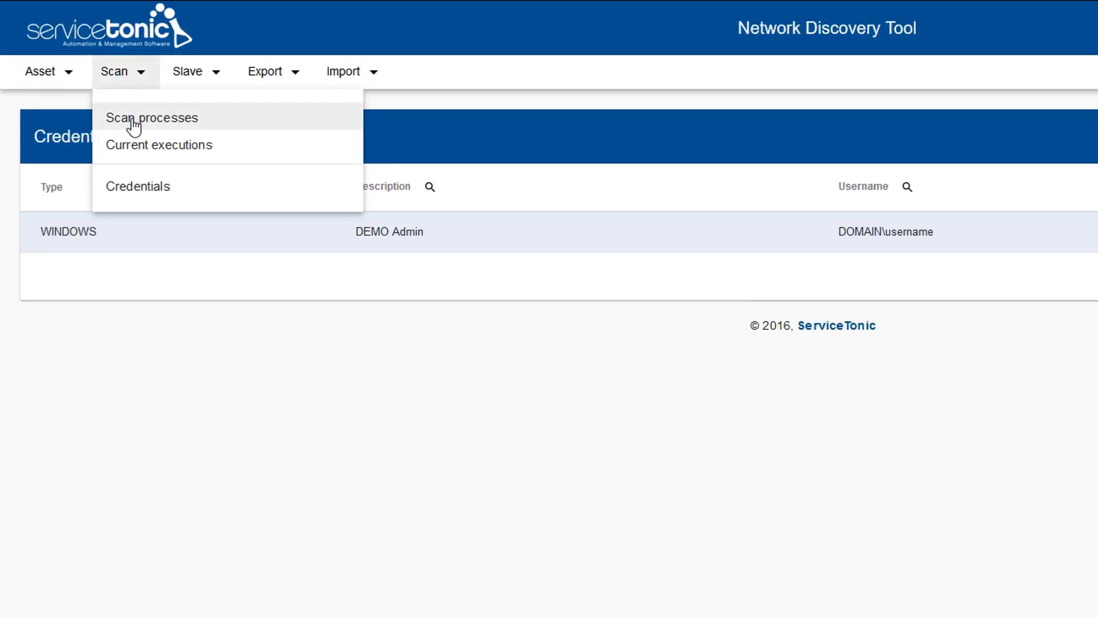
pyautogui.click(133, 125)
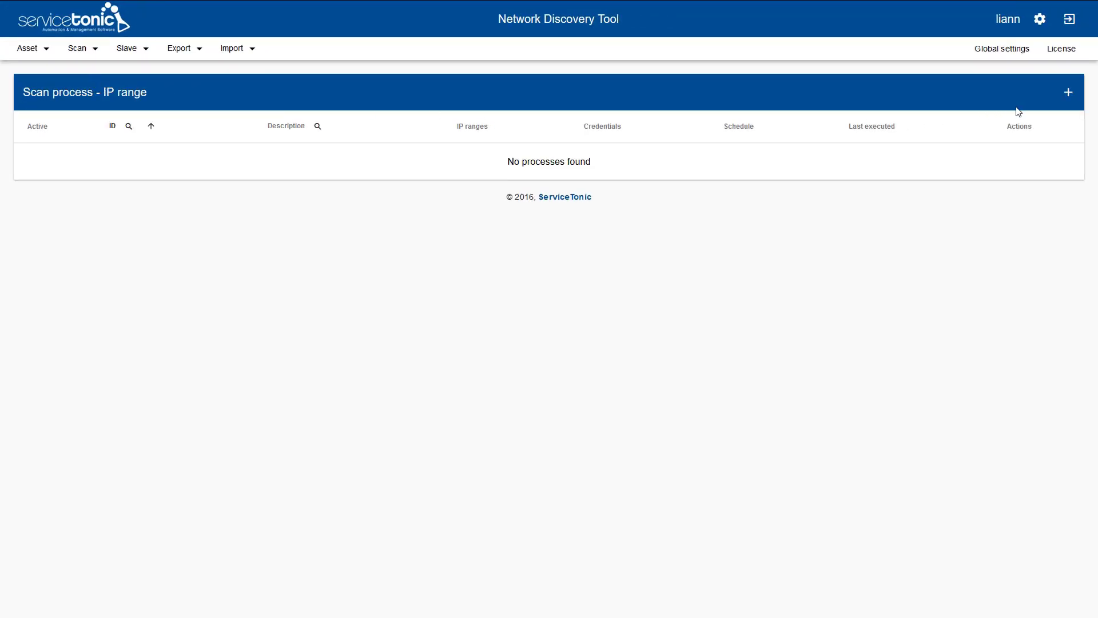
pyautogui.click(1068, 94)
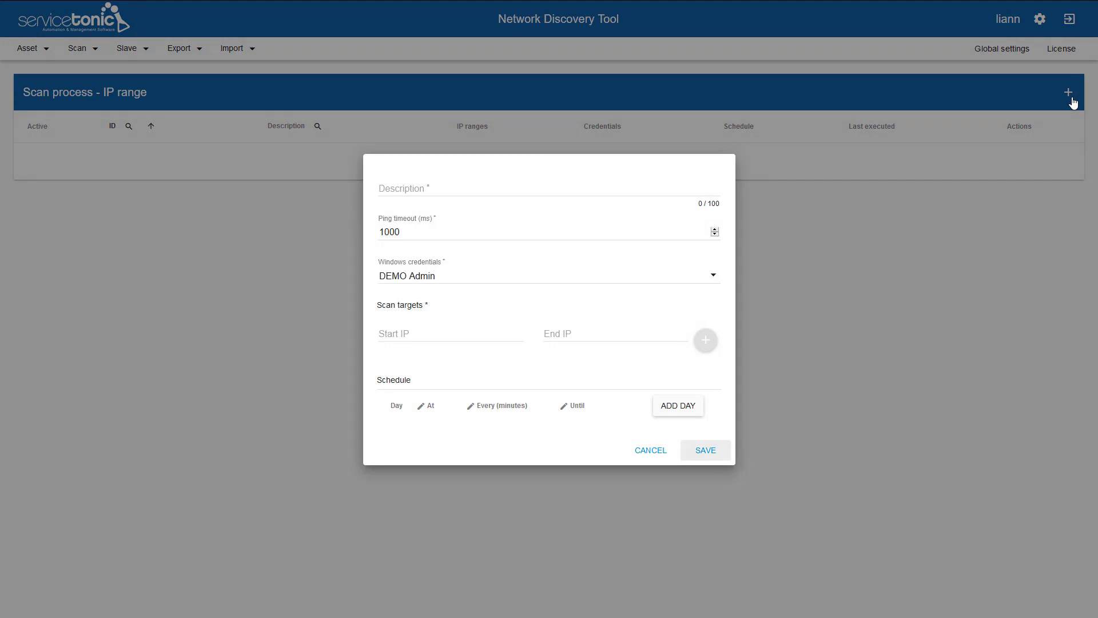
pyautogui.click(398, 186)
pyautogui.write('First Scan')
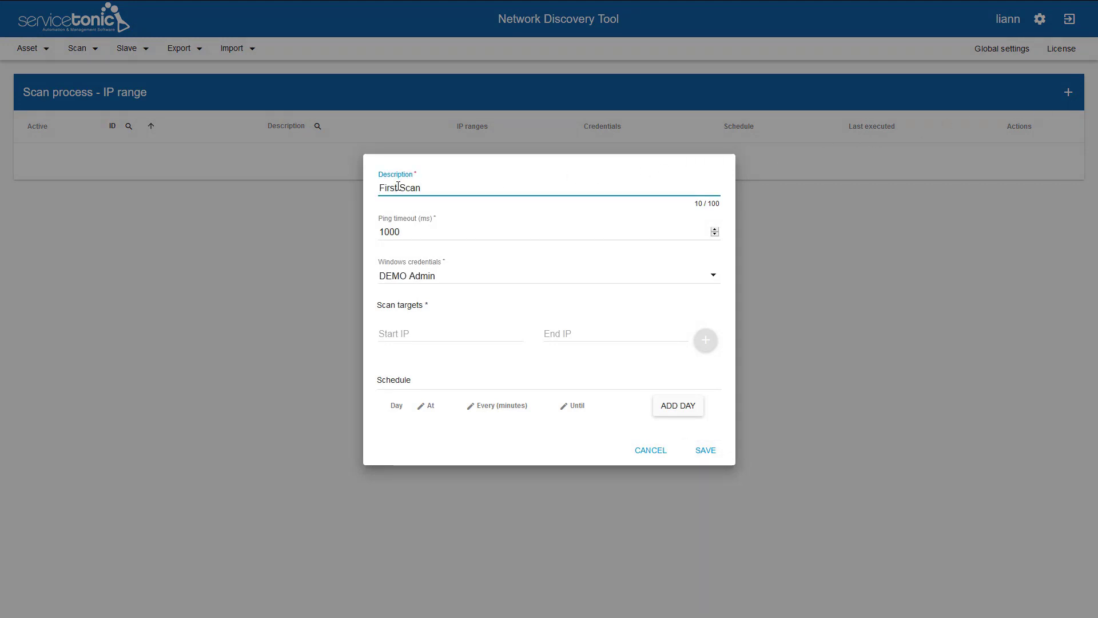
pyautogui.click(409, 232)
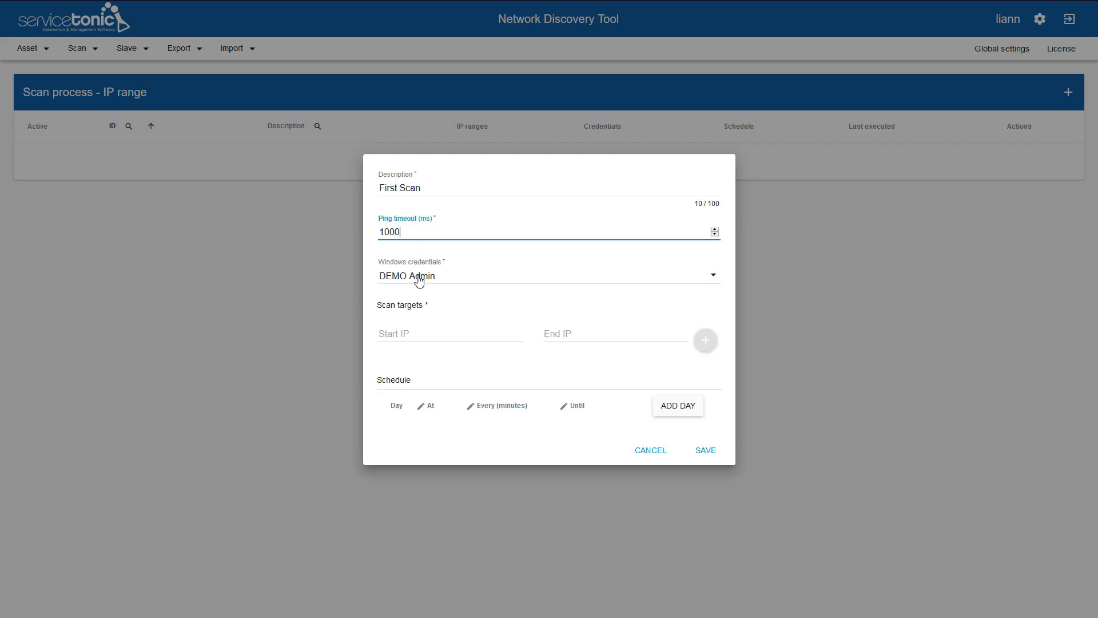
# - Add the IP range 192.168.1.1 to 192.168.1.254 as the scan target
pyautogui.click(420, 334)
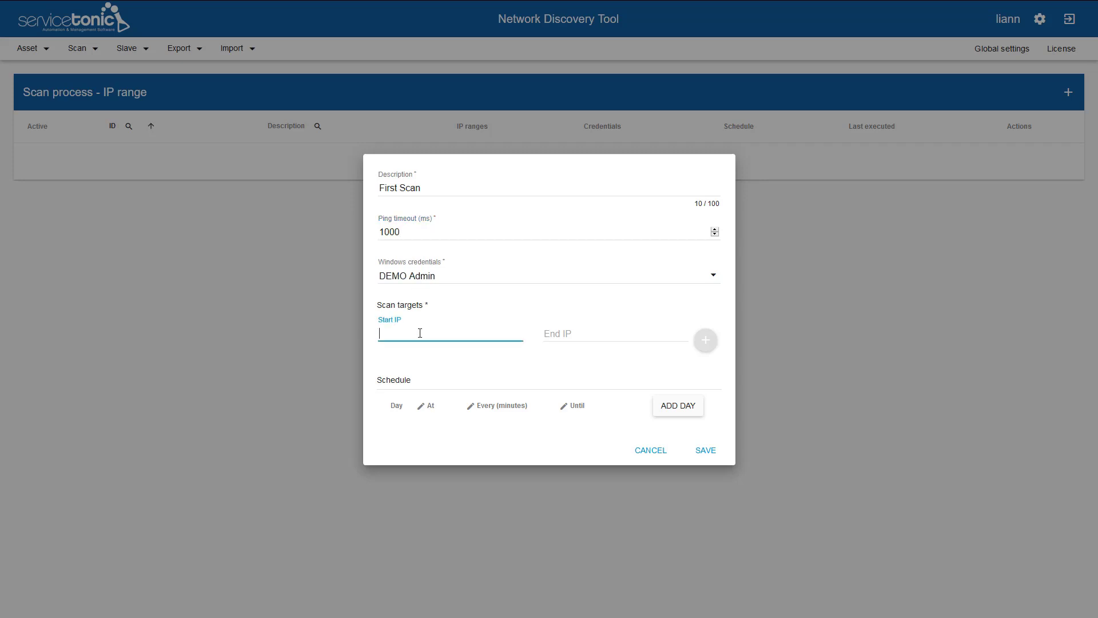
pyautogui.write('192.168.1.1')
pyautogui.press('Tab')
pyautogui.write('192.168.1.254')
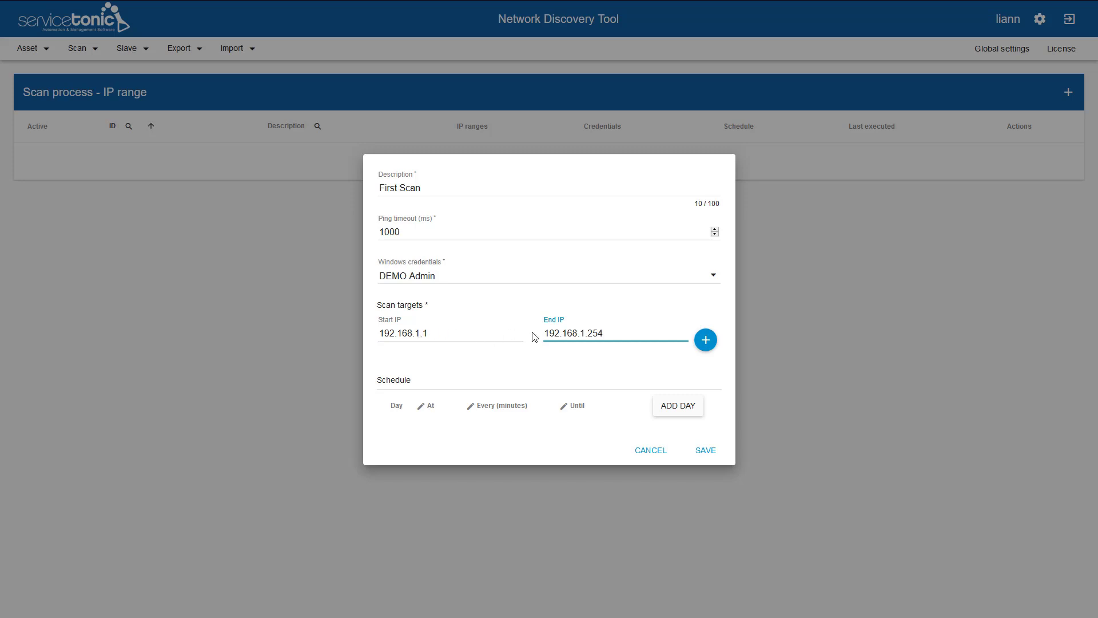
pyautogui.click(706, 341)
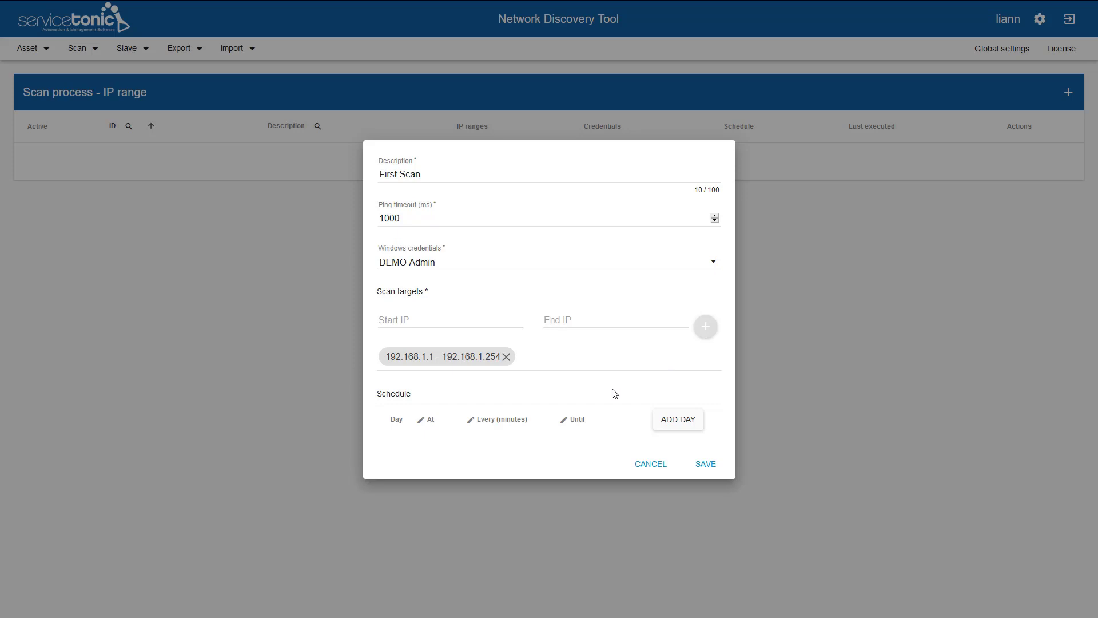
# - Add a Tuesday entry to the scan schedule starting at 10:00
pyautogui.click(679, 421)
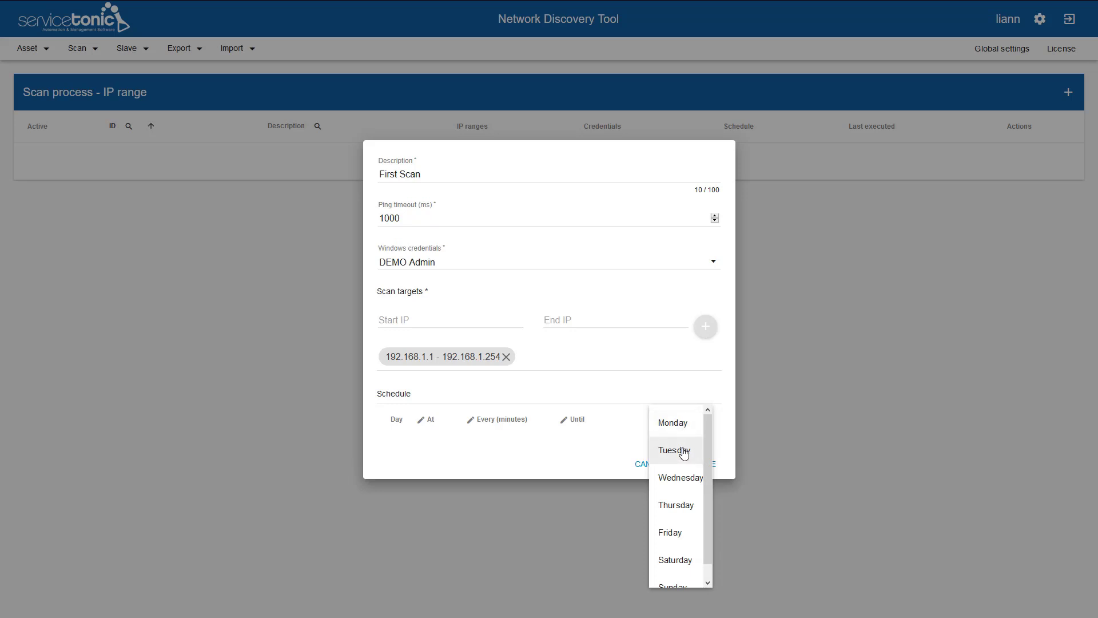
pyautogui.click(684, 451)
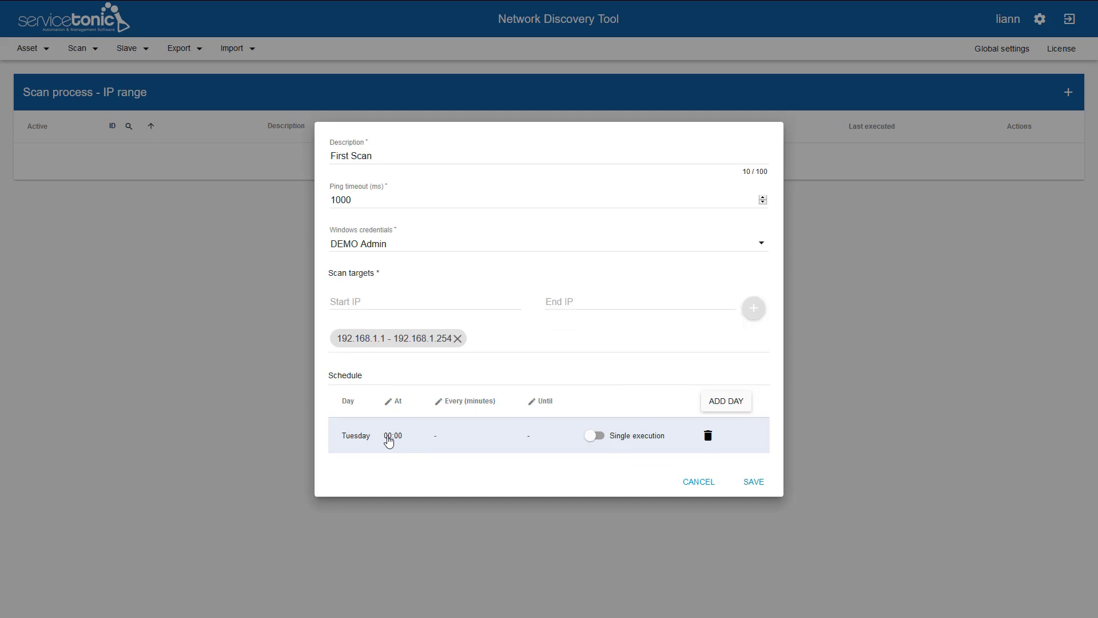
pyautogui.click(389, 441)
pyautogui.write('10:')
pyautogui.click(478, 439)
# - Make the Tuesday run periodic every 30 minutes until 22:00 and save First Scan
pyautogui.click(595, 436)
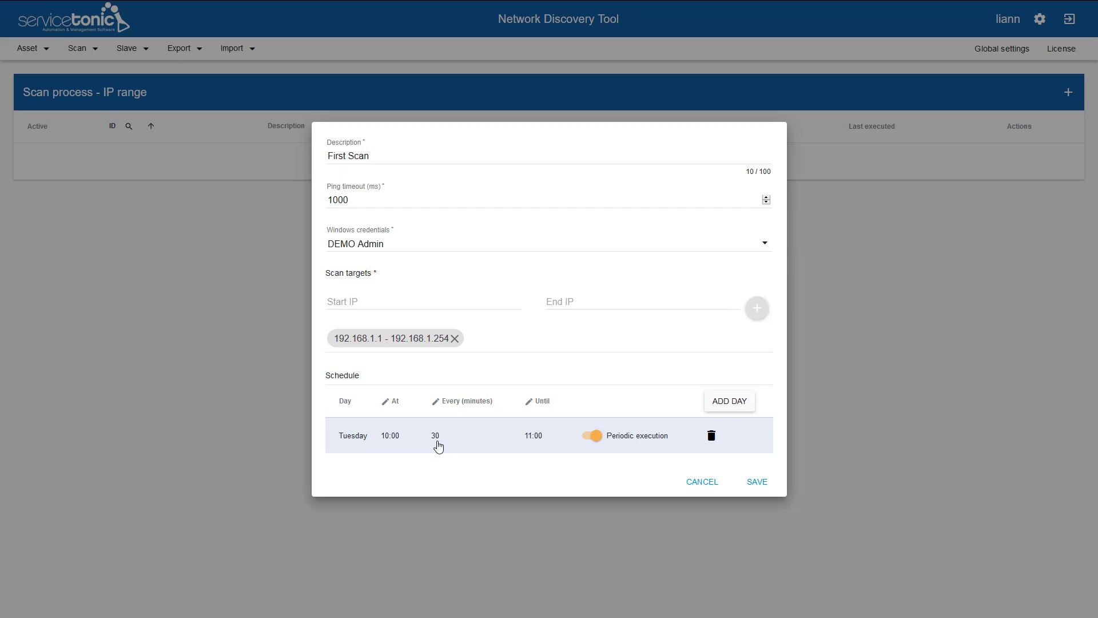
pyautogui.click(535, 438)
pyautogui.moveTo(548, 421); pyautogui.dragTo(542, 422)
pyautogui.write('22:00:00.000')
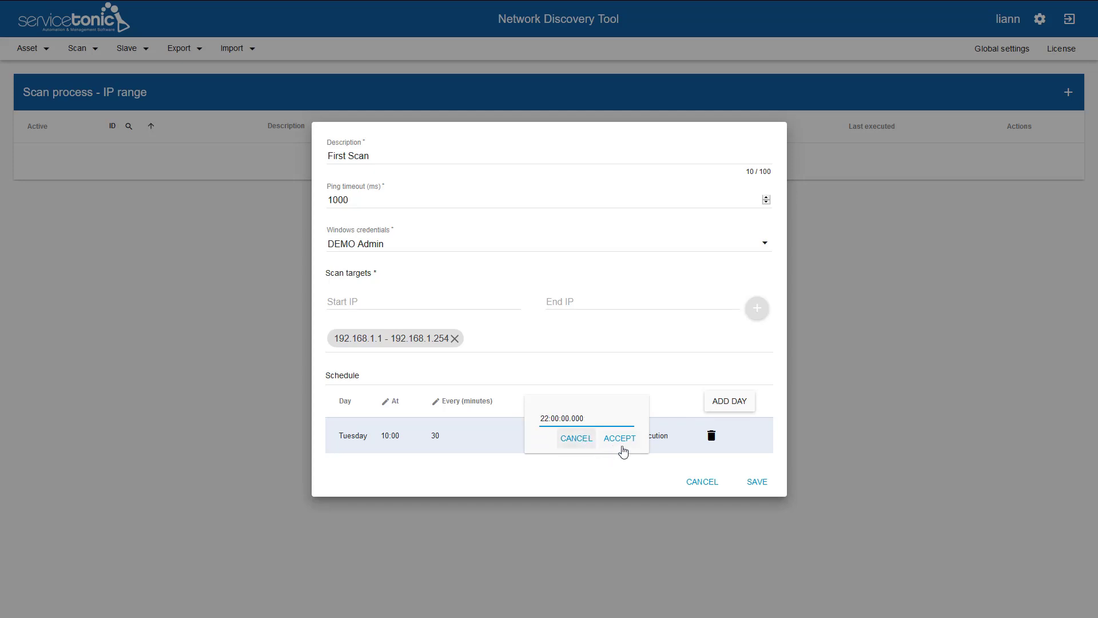
pyautogui.click(627, 441)
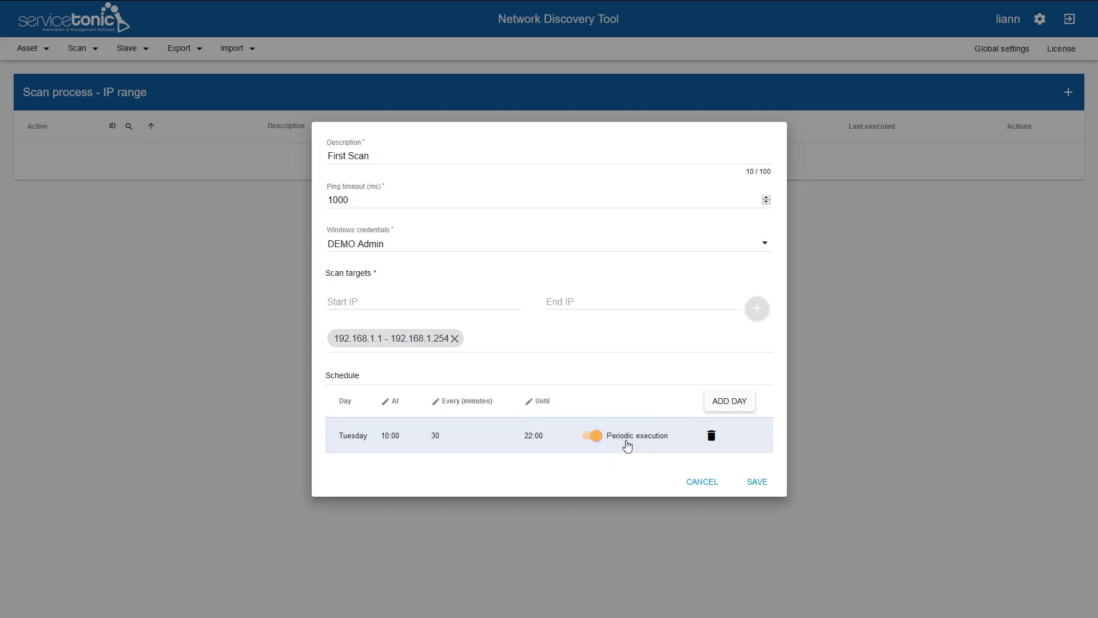
pyautogui.click(756, 482)
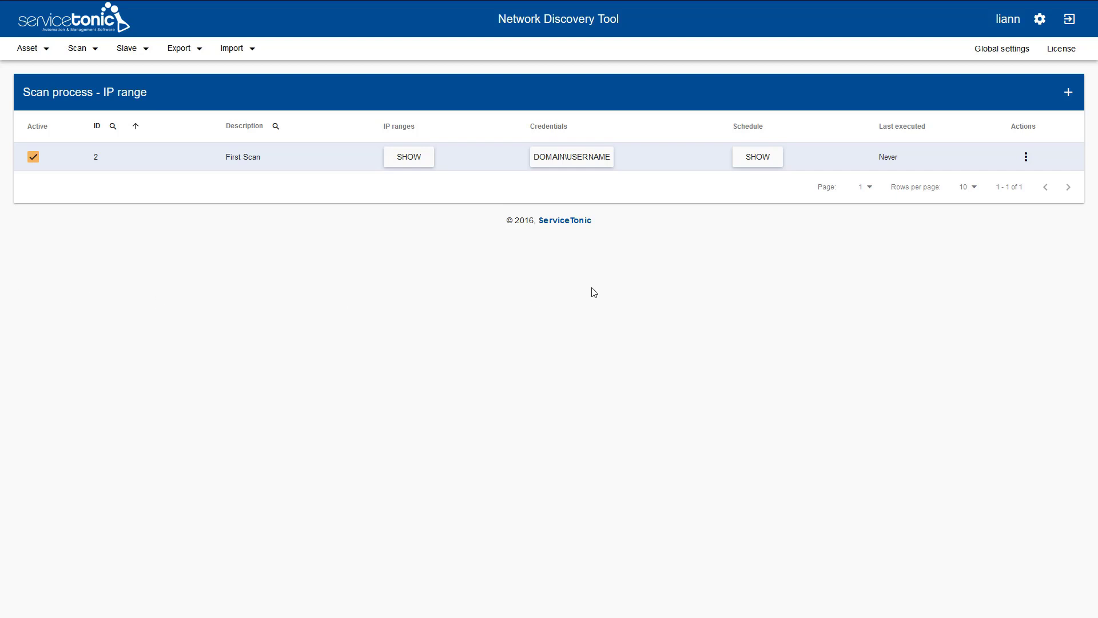
# - Execute First Scan from its Actions menu and review the full scan log while it runs
pyautogui.click(1026, 158)
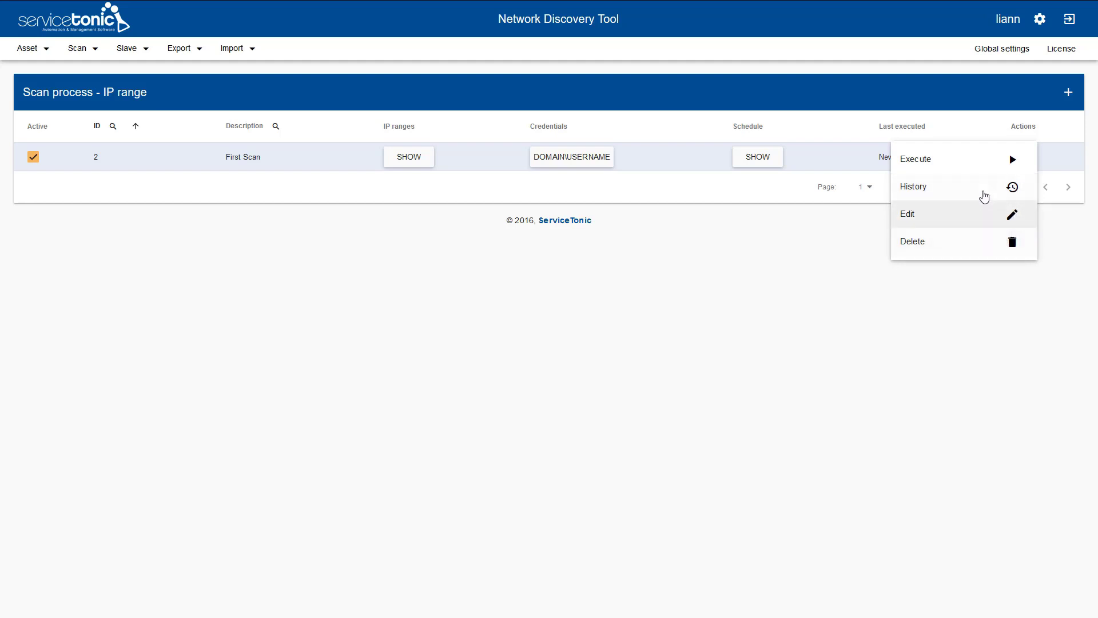
pyautogui.click(985, 166)
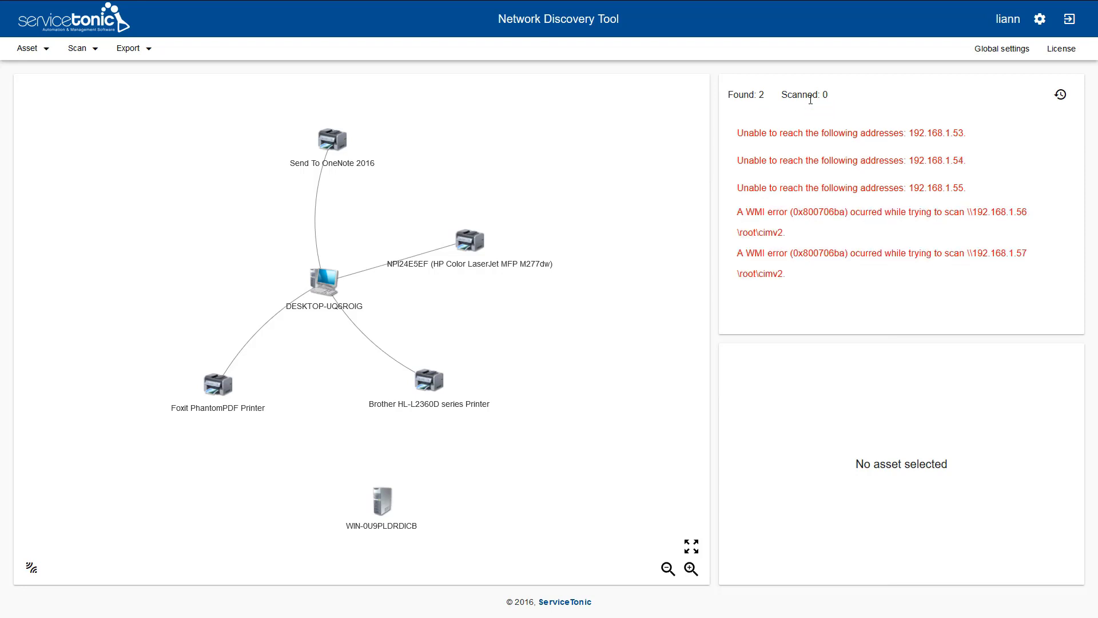
pyautogui.click(1060, 95)
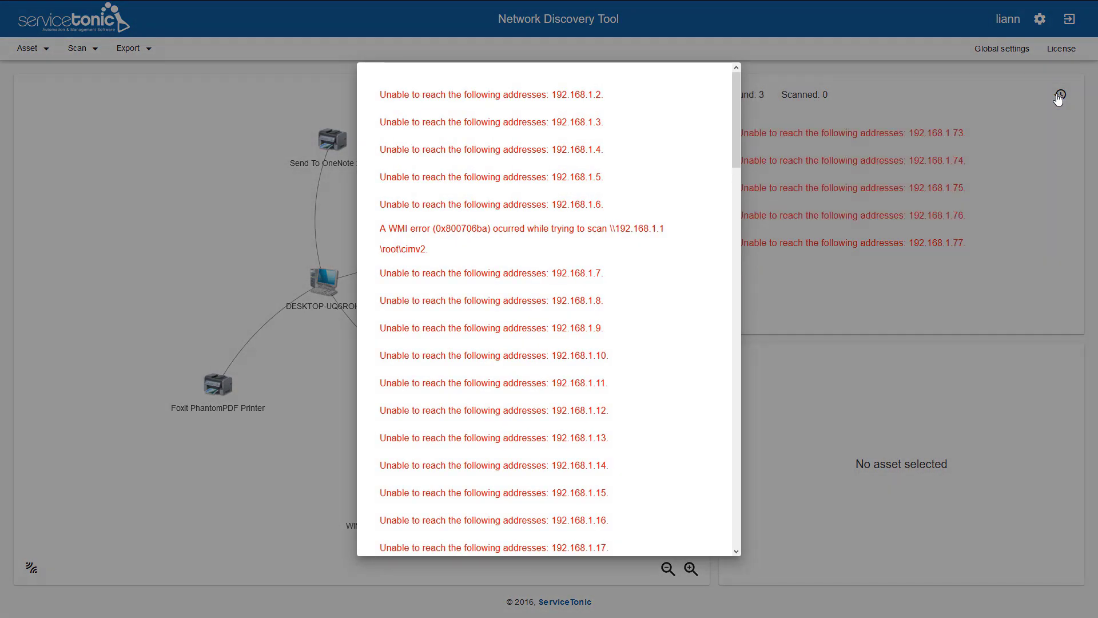
pyautogui.click(1008, 117)
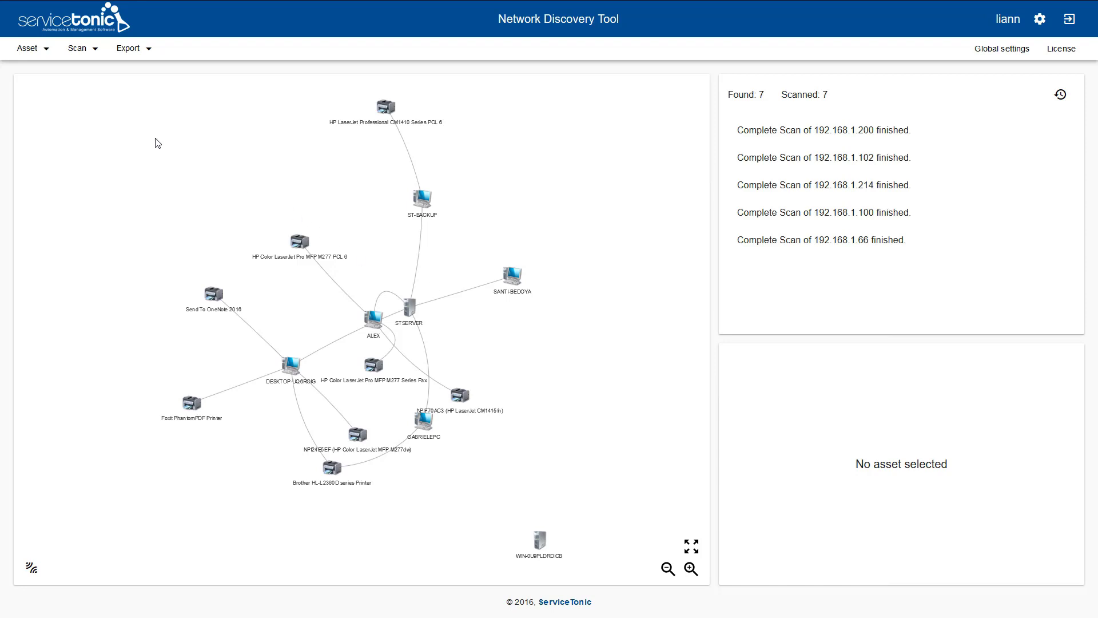
pyautogui.click(44, 51)
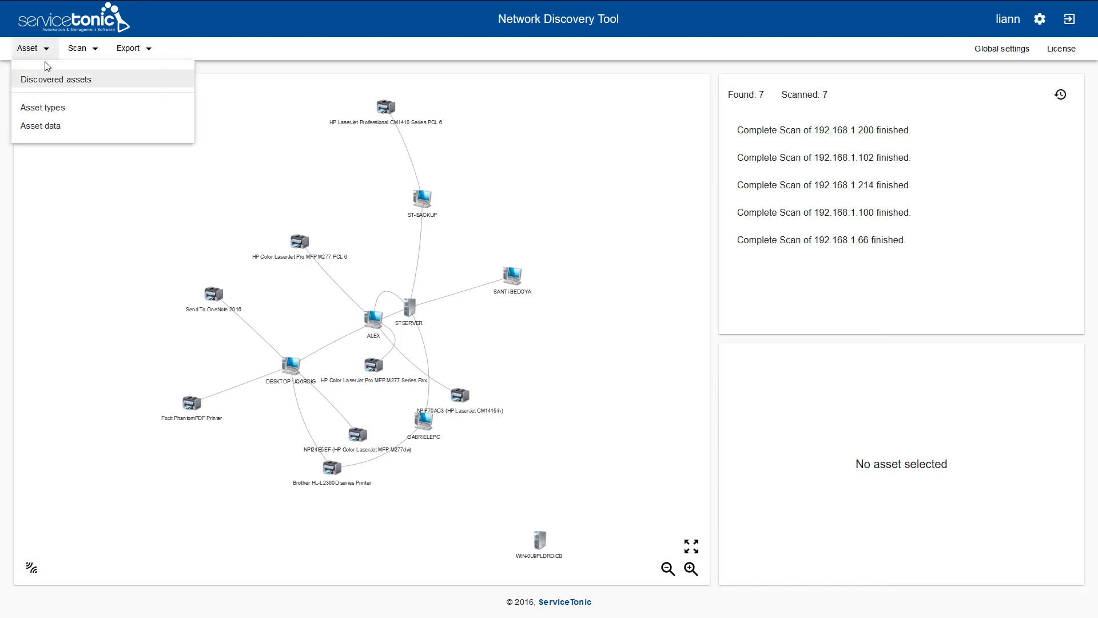
# - Filter the discovered assets table to the PC and PRINTER asset types
pyautogui.click(47, 86)
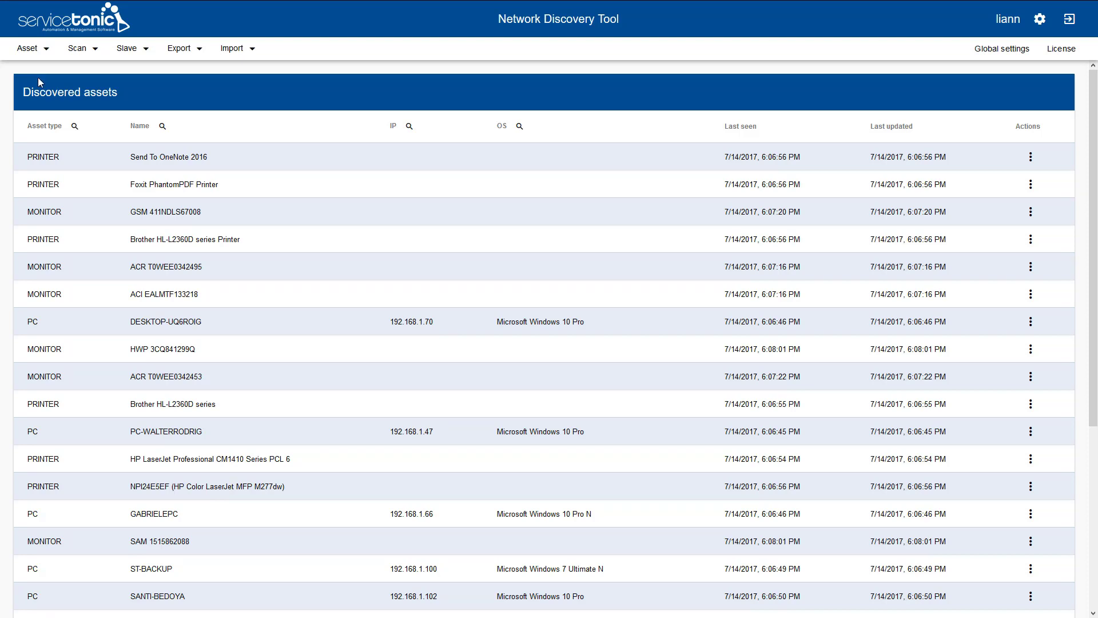
pyautogui.click(72, 129)
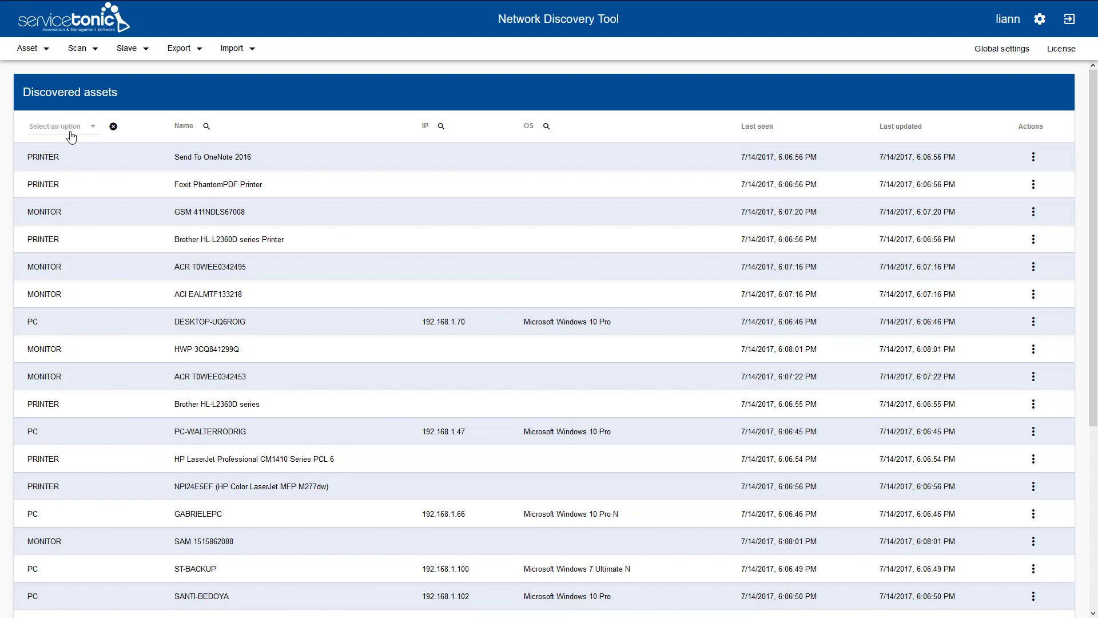
pyautogui.click(83, 127)
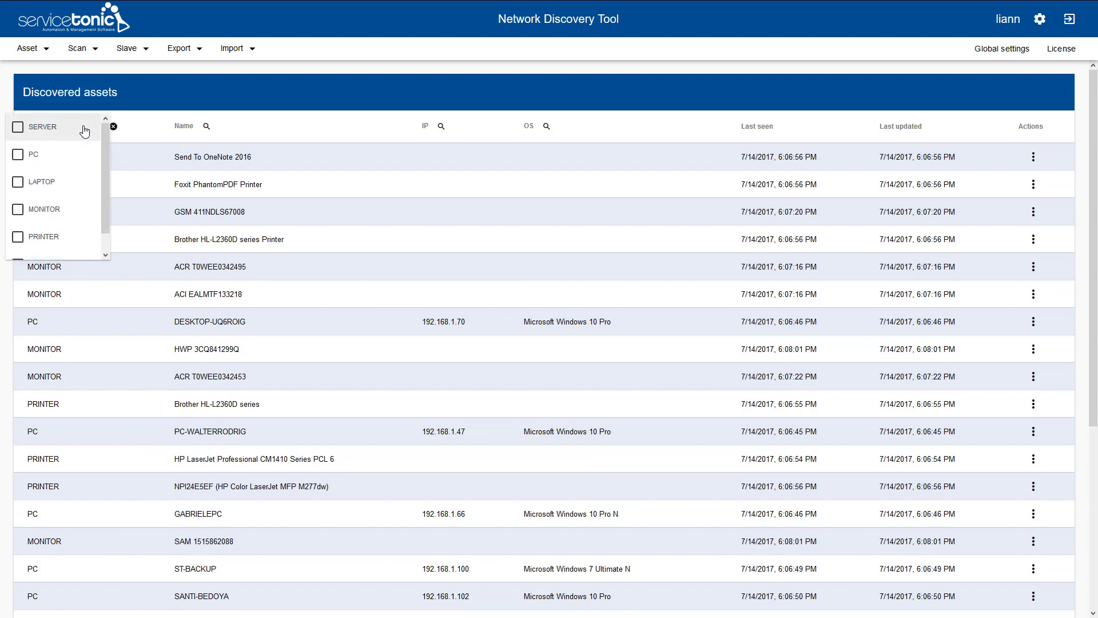
pyautogui.click(20, 158)
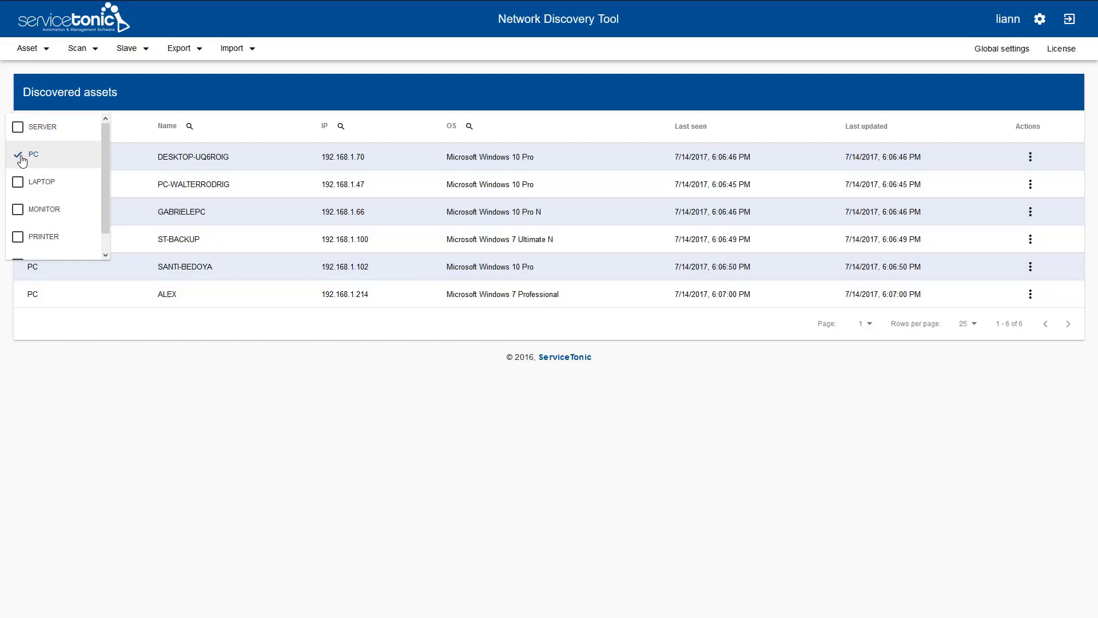
pyautogui.click(18, 236)
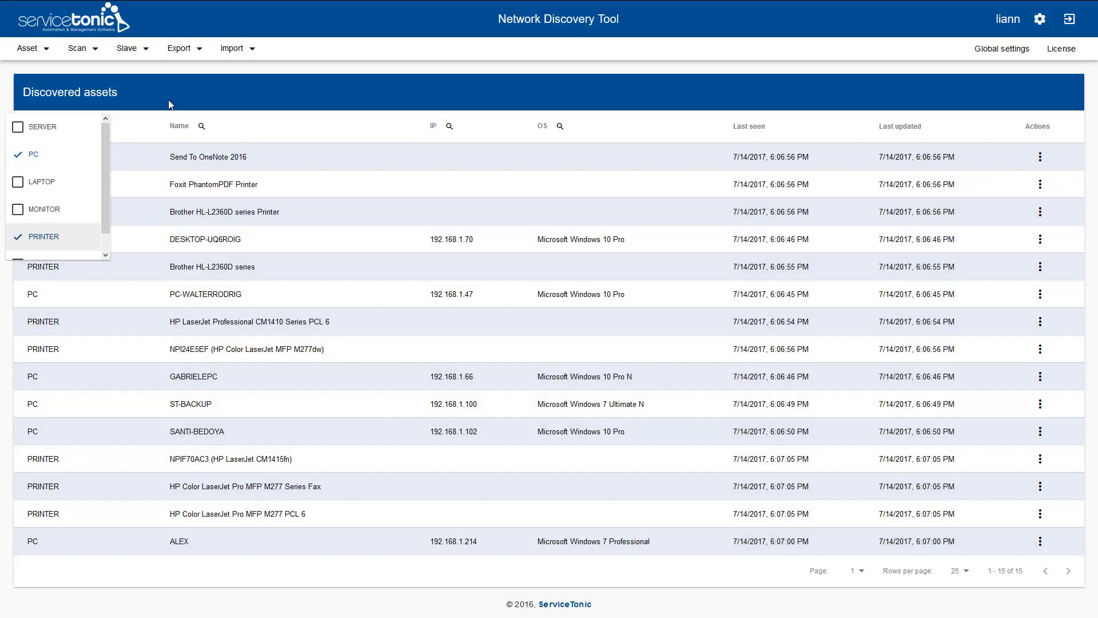
pyautogui.click(175, 91)
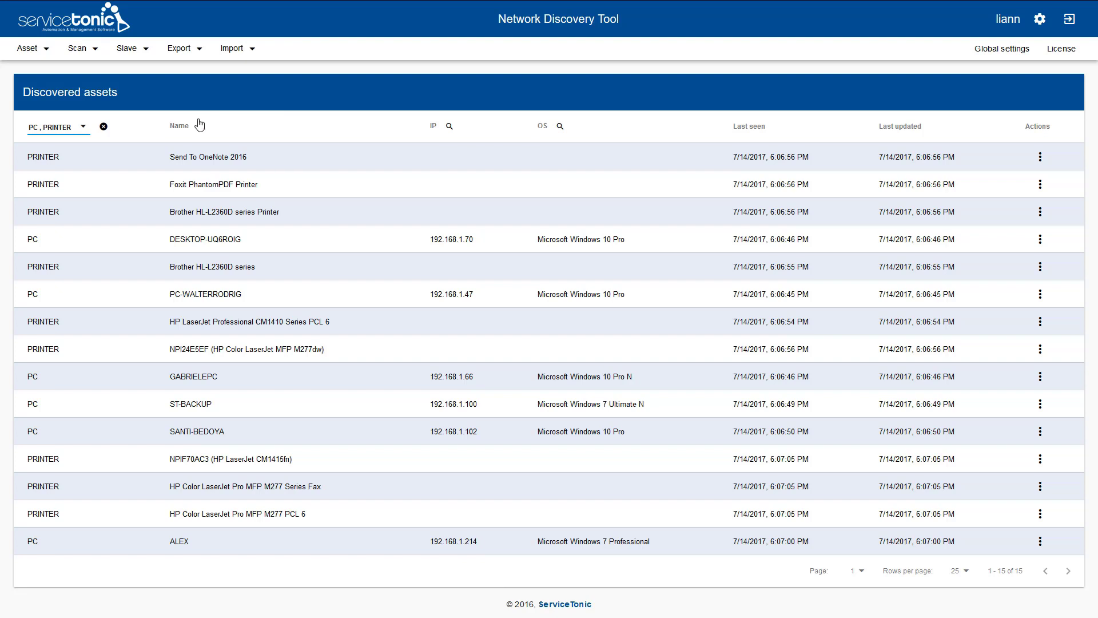
# - Search asset names for 'desktop' and open the DESKTOP-UQ6ROIG row's Actions menu
pyautogui.click(178, 124)
pyautogui.click(200, 126)
pyautogui.write('desktop')
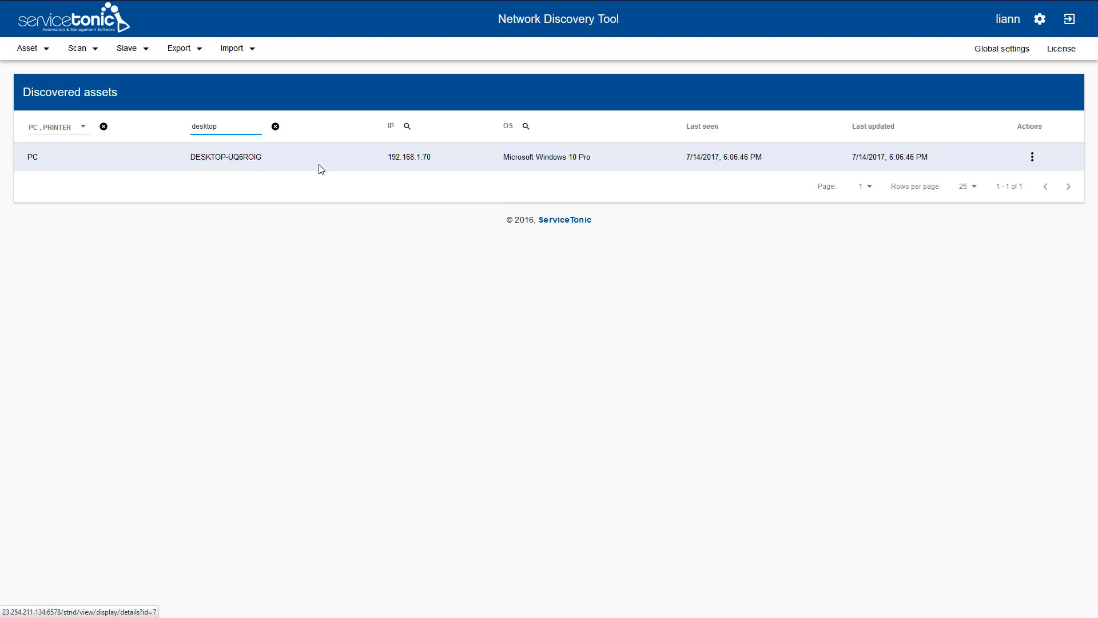
pyautogui.click(1032, 161)
pyautogui.click(1032, 161)
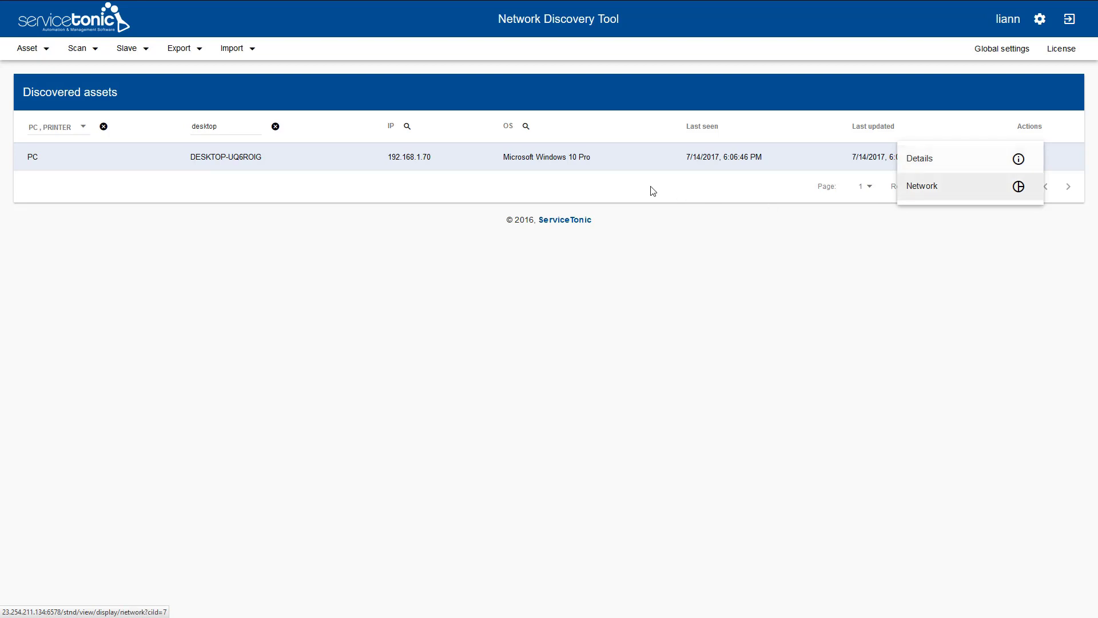
# - Open DESKTOP-UQ6ROIG's details and view its processor and network adapters
pyautogui.click(228, 158)
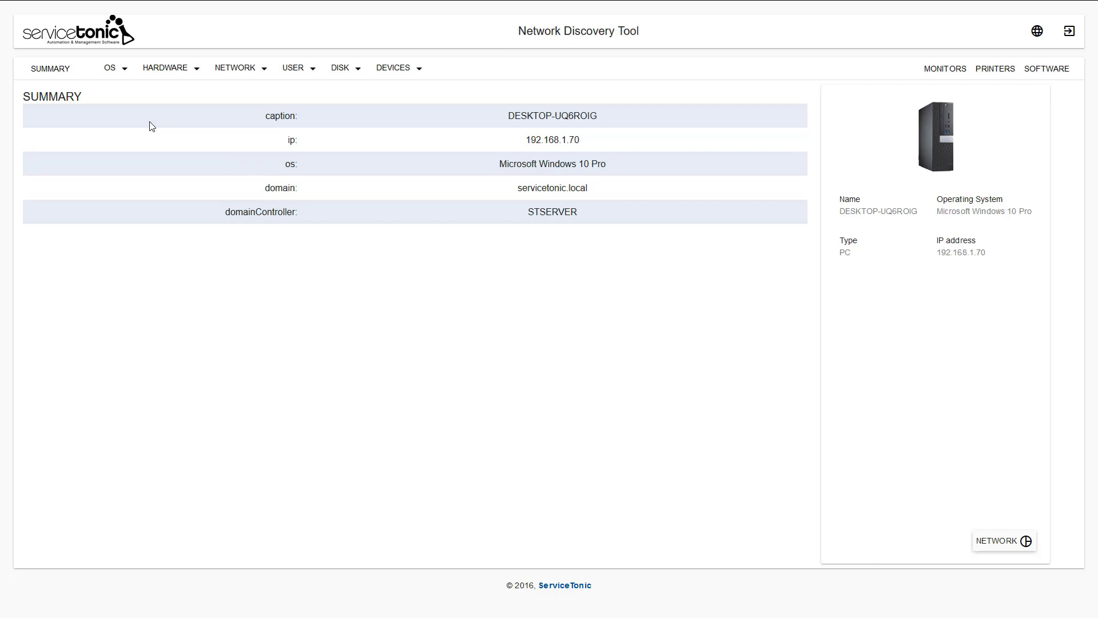
pyautogui.click(126, 76)
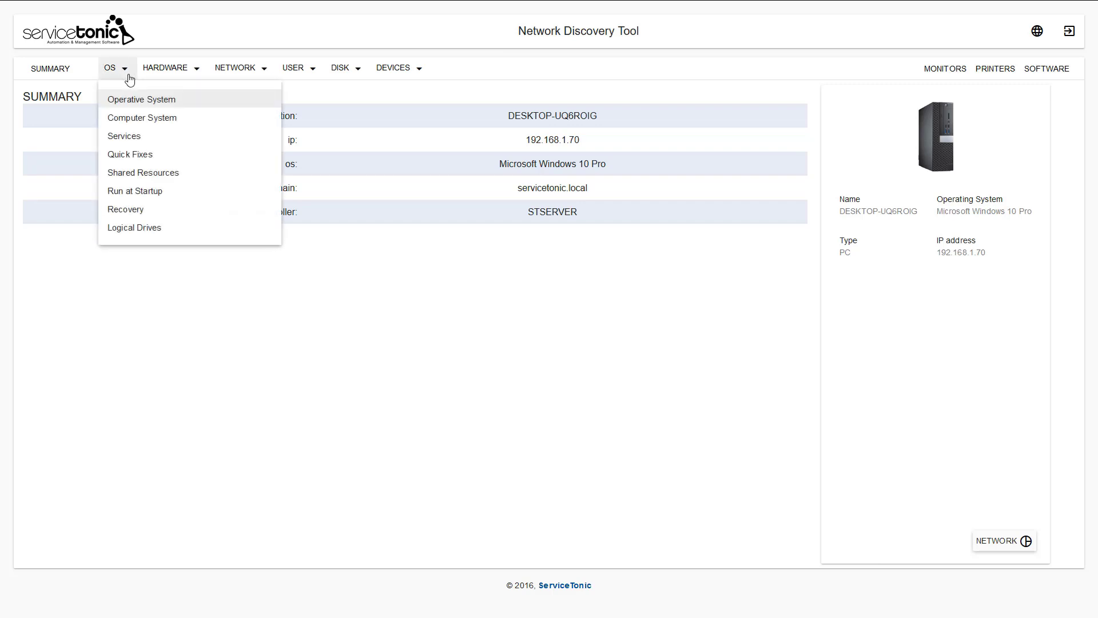
pyautogui.moveTo(172, 75)
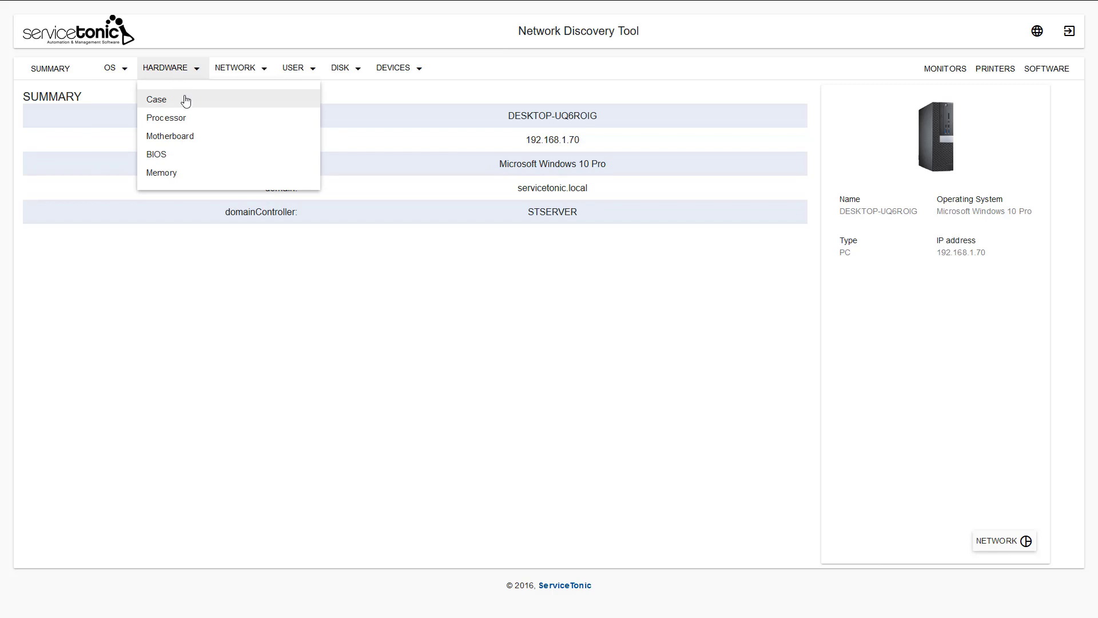
pyautogui.click(183, 119)
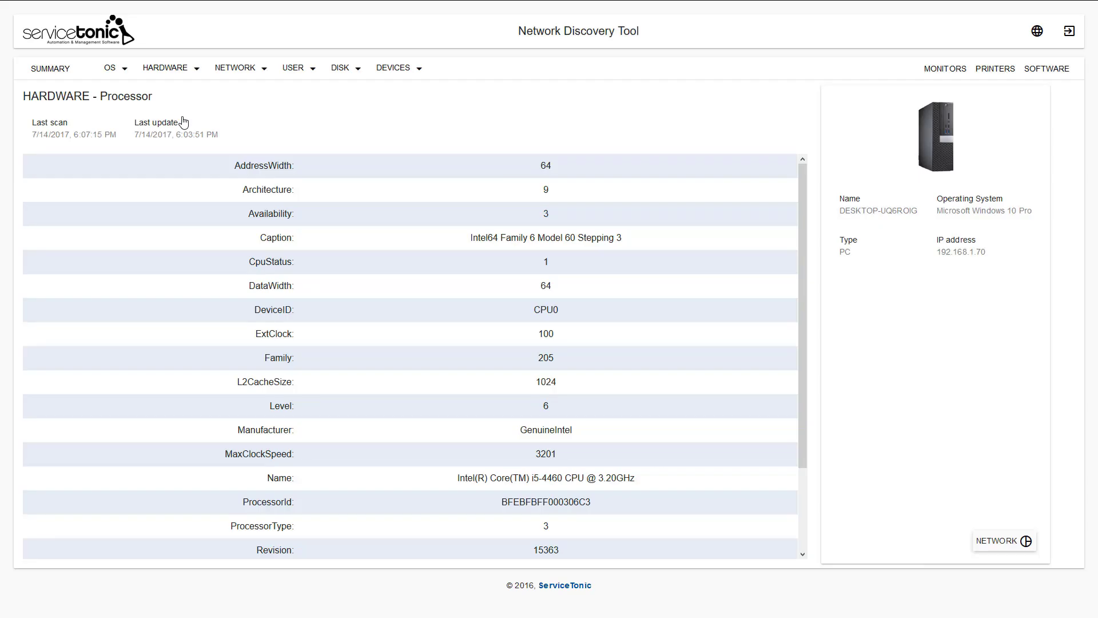
pyautogui.click(237, 73)
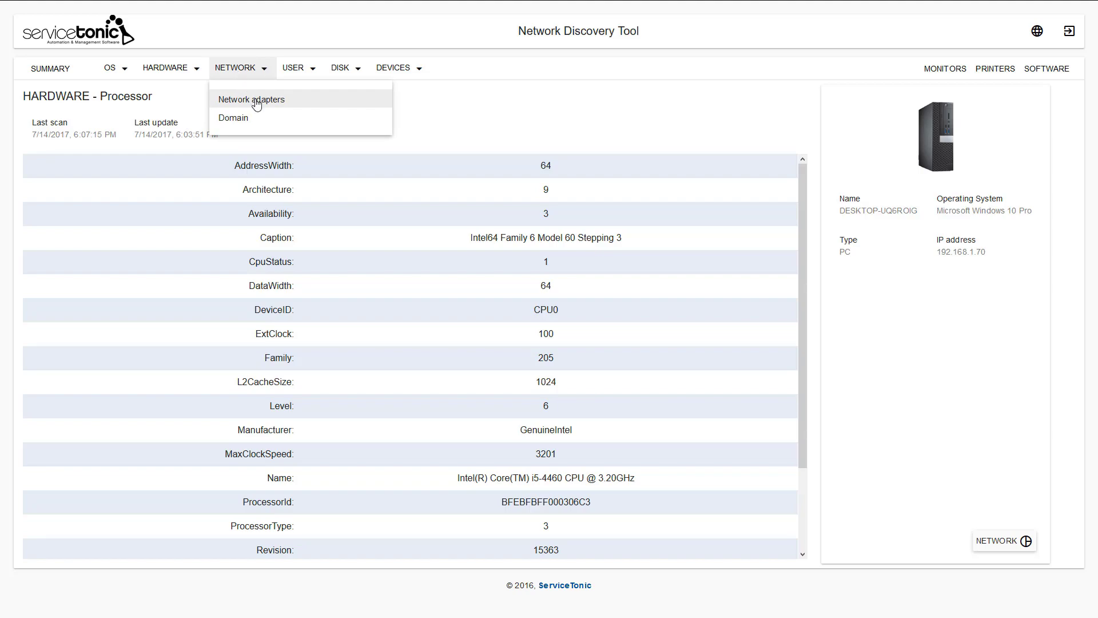
pyautogui.click(256, 102)
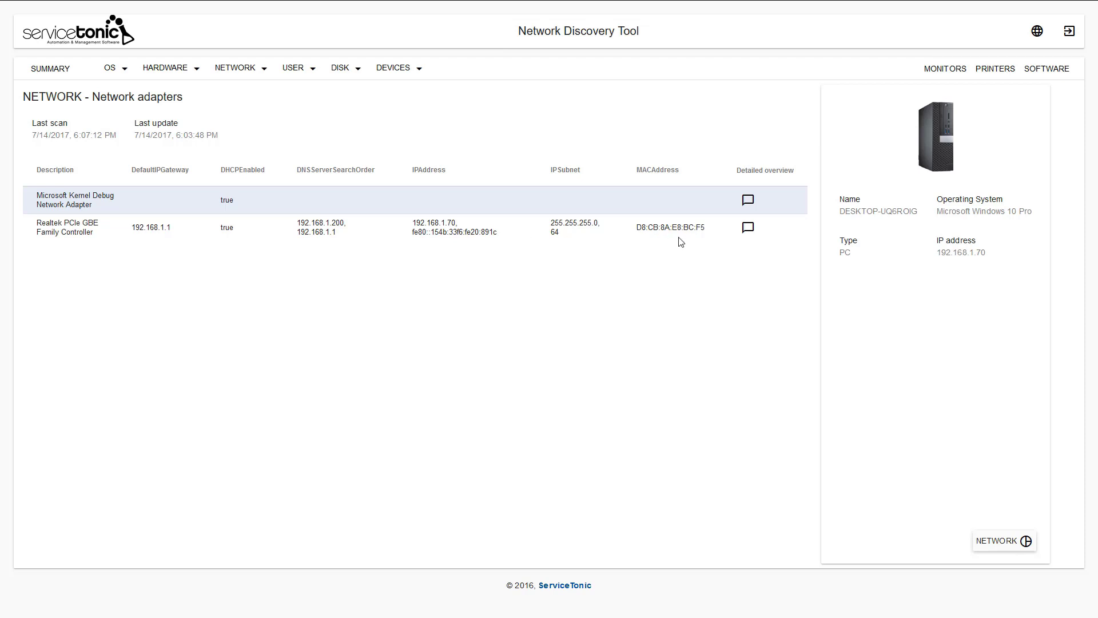
# - View its logical disks, monitors, printers and installed software, then show its network map
pyautogui.click(351, 70)
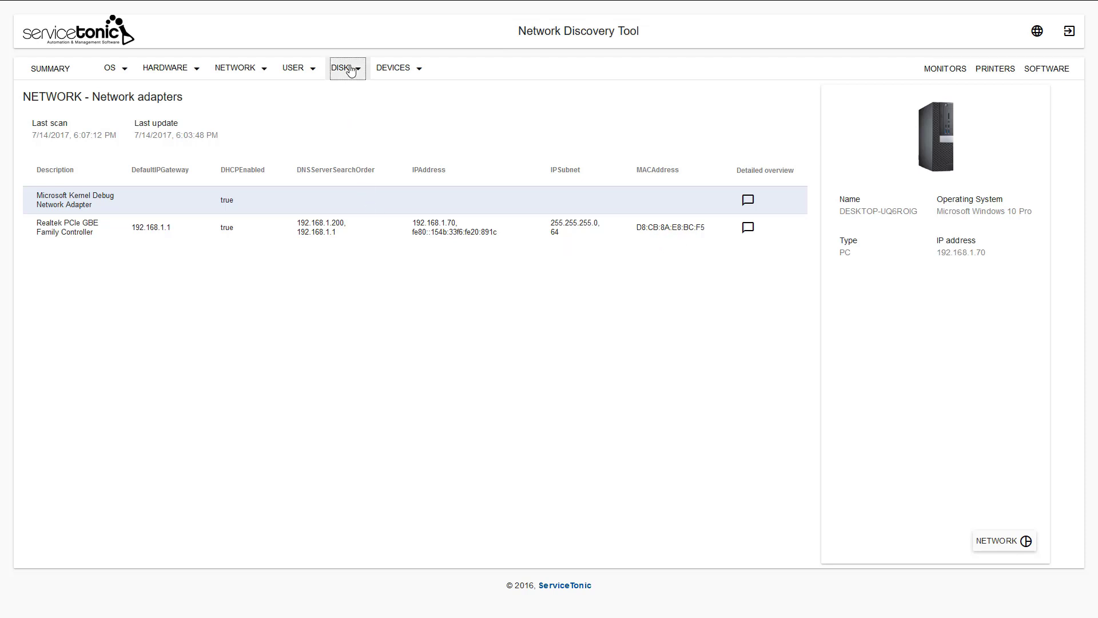
pyautogui.click(362, 100)
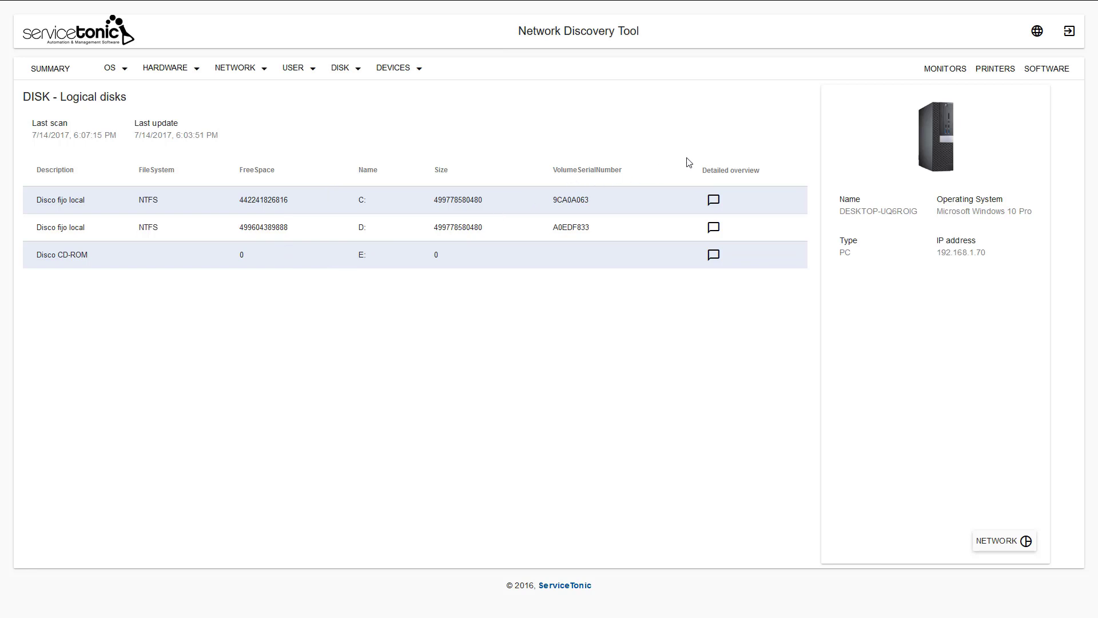
pyautogui.click(937, 76)
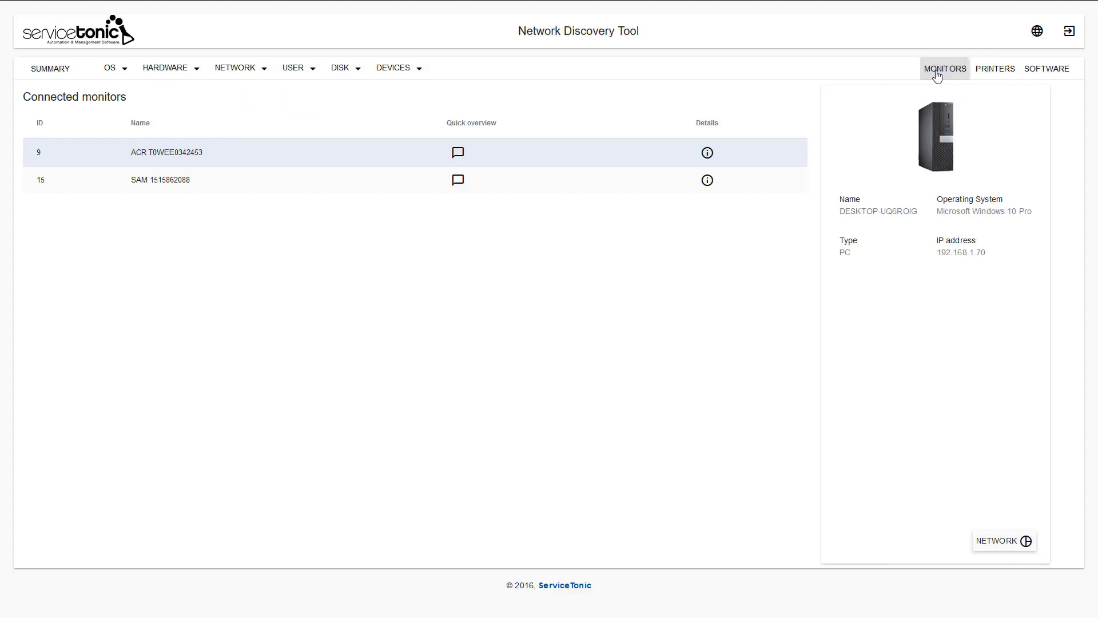
pyautogui.click(996, 72)
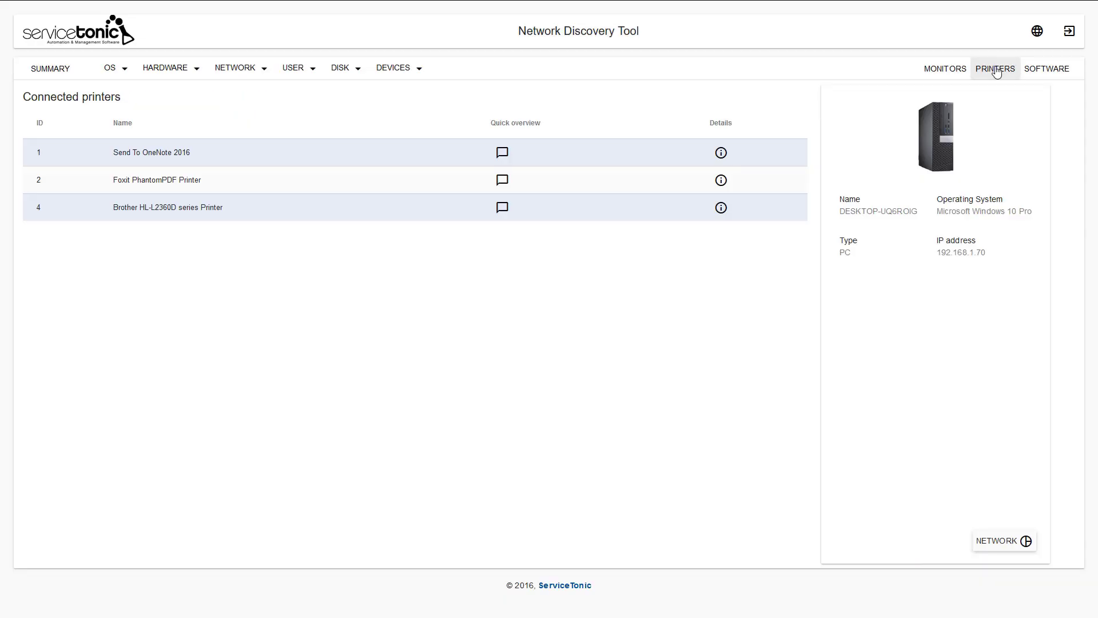
pyautogui.click(1034, 75)
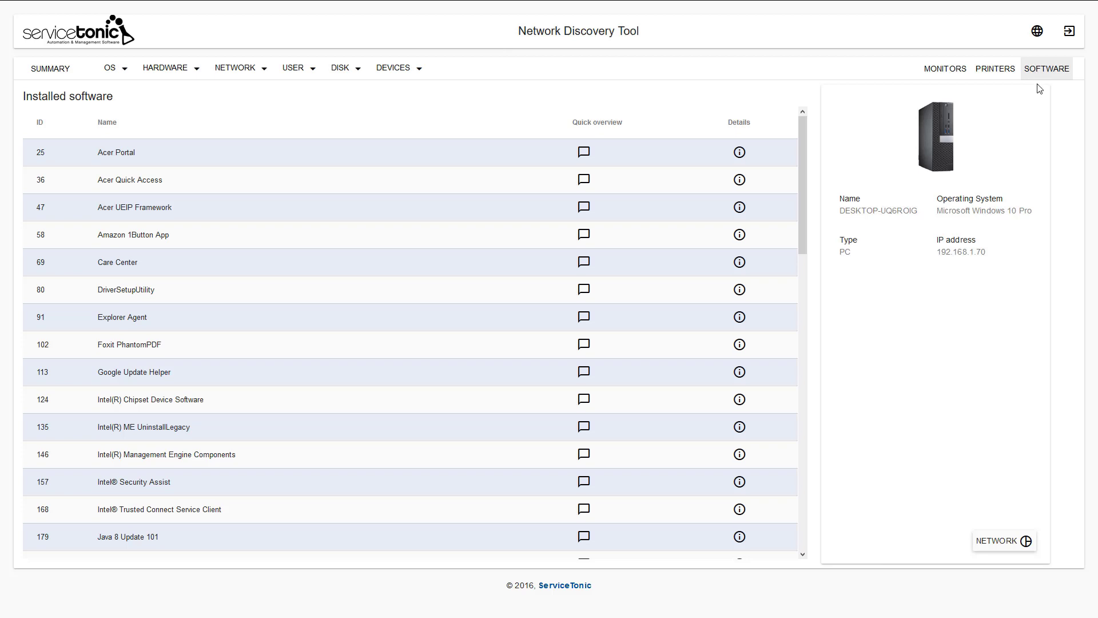
pyautogui.click(1011, 542)
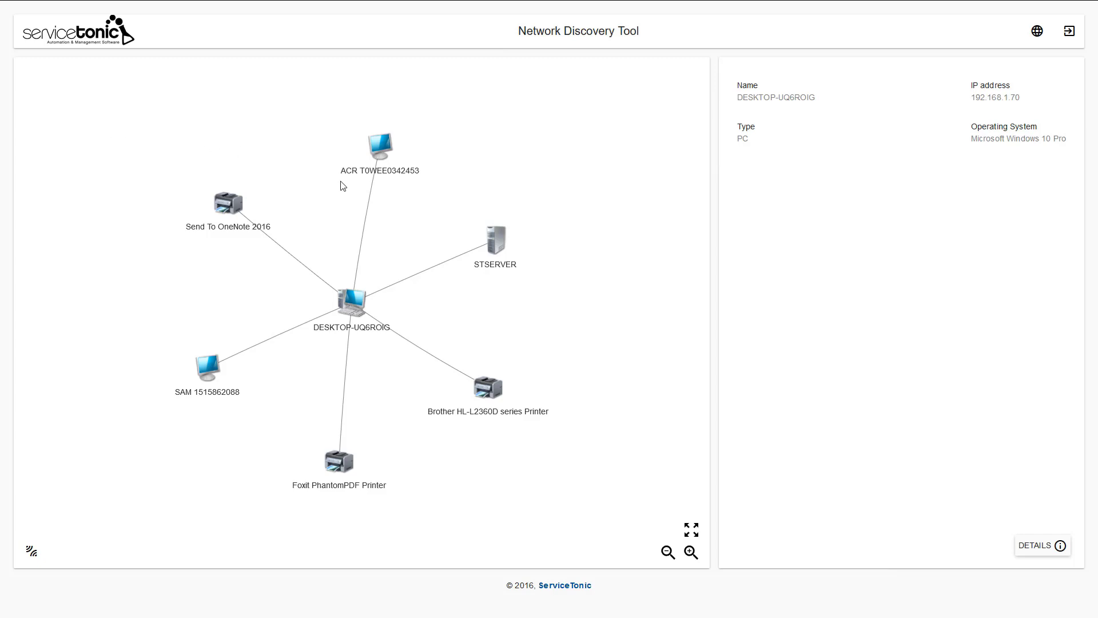
# - Open STSERVER's details from the network map, return to its map, and select DESKTOP-UQ6ROIG
pyautogui.click(493, 235)
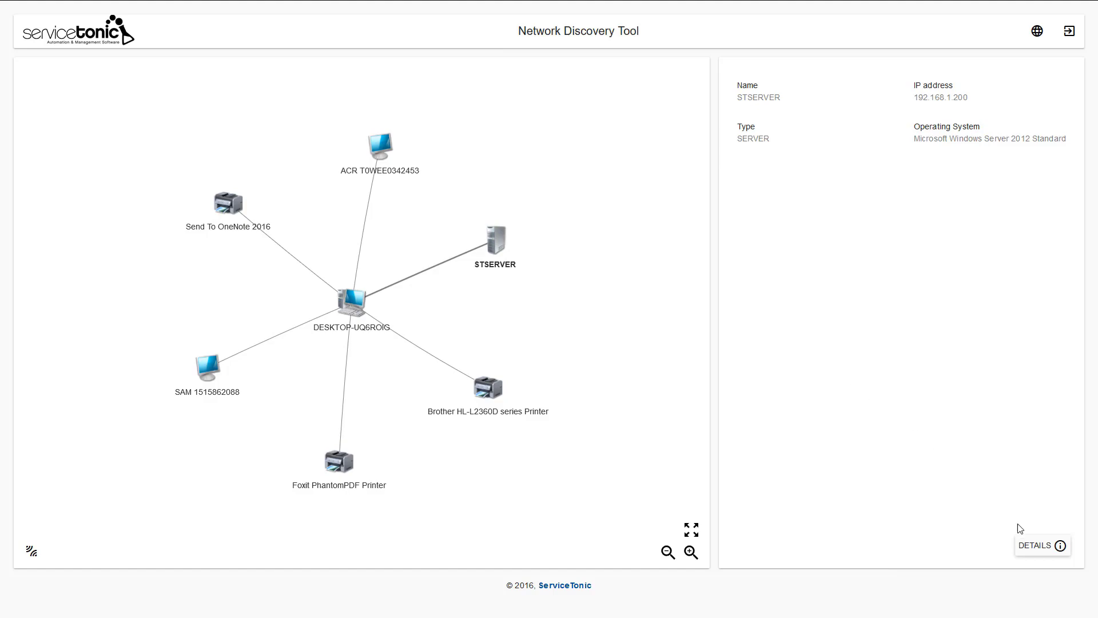
pyautogui.click(1042, 550)
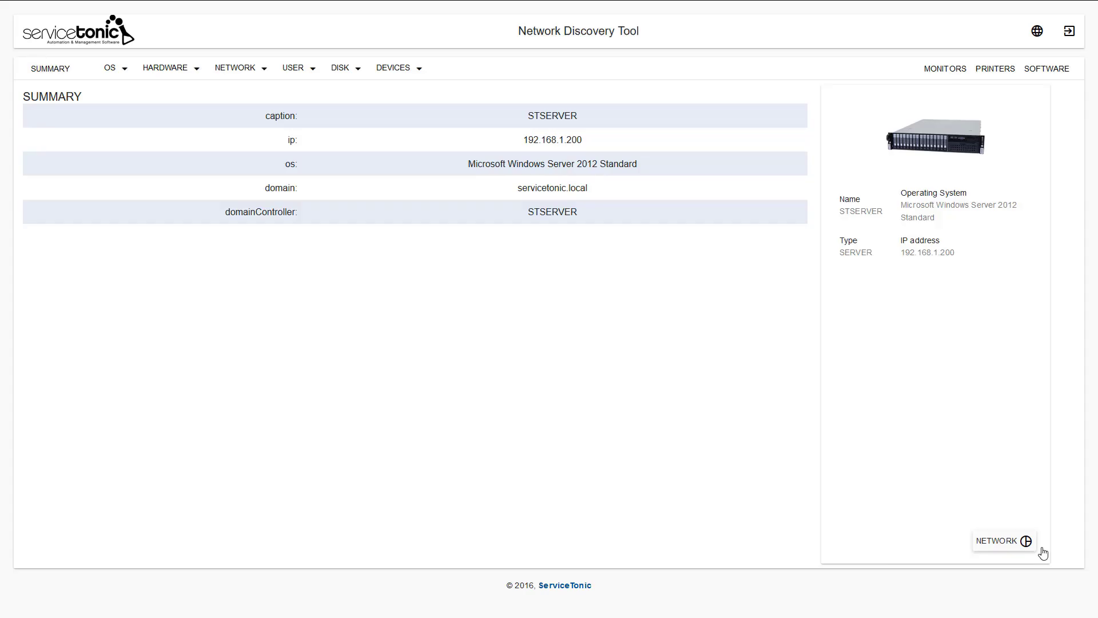
pyautogui.click(1009, 542)
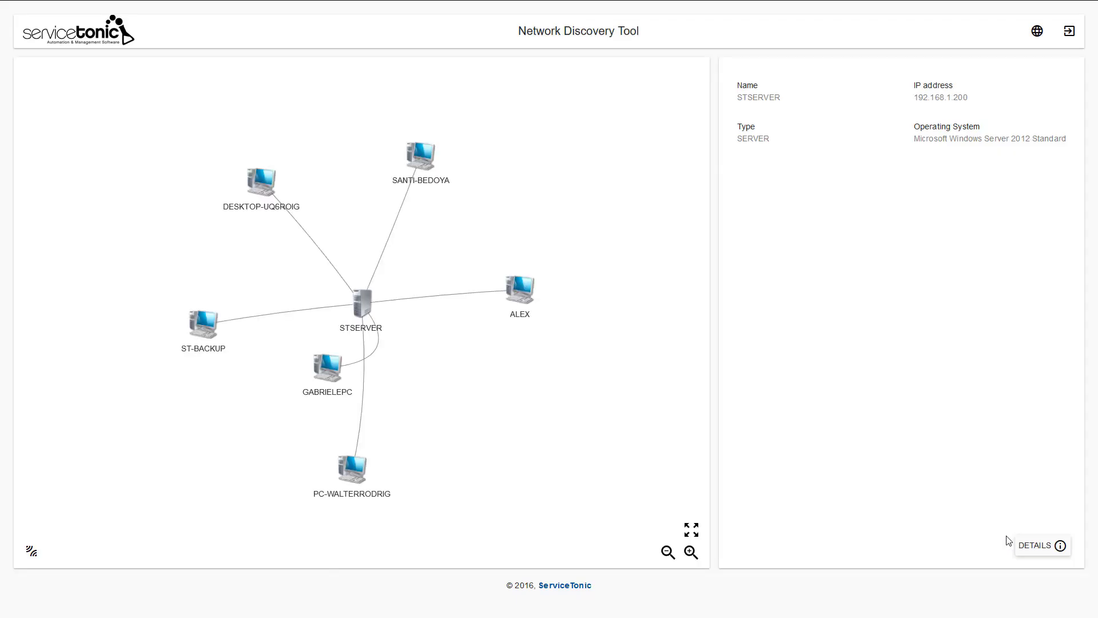
pyautogui.click(259, 190)
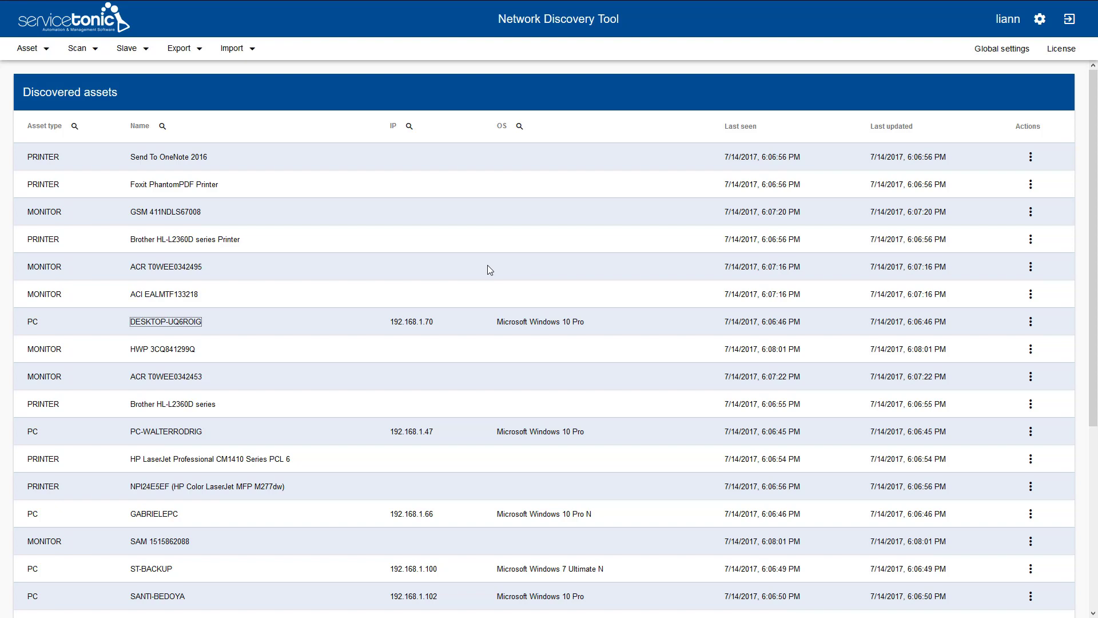
# - In Asset types, disable scanning of LAPTOP and MONITOR assets
pyautogui.click(40, 48)
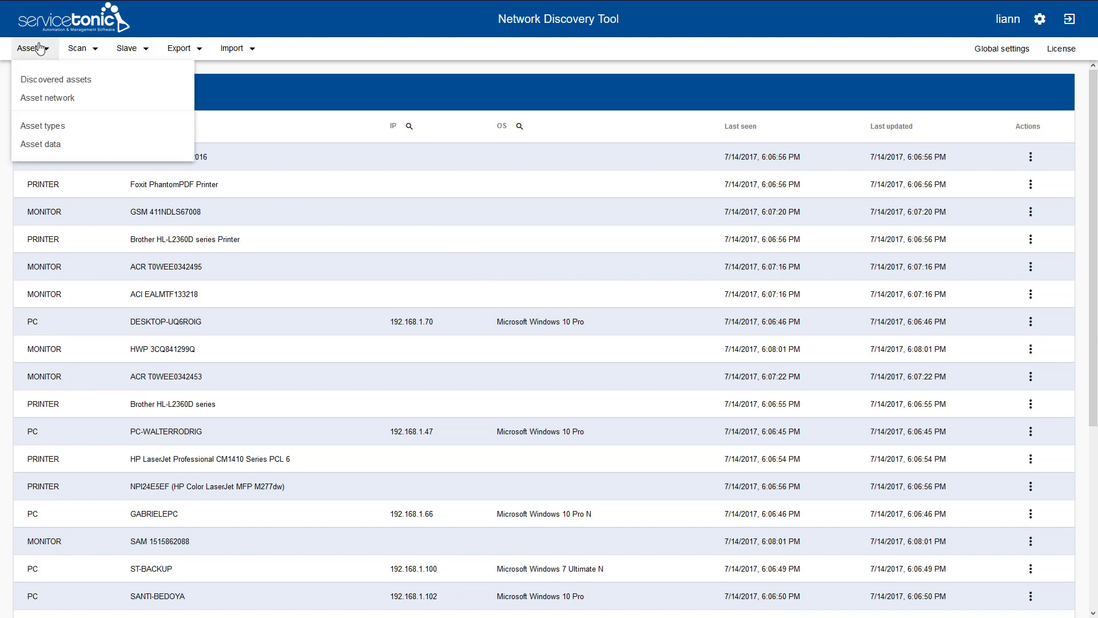
pyautogui.click(55, 131)
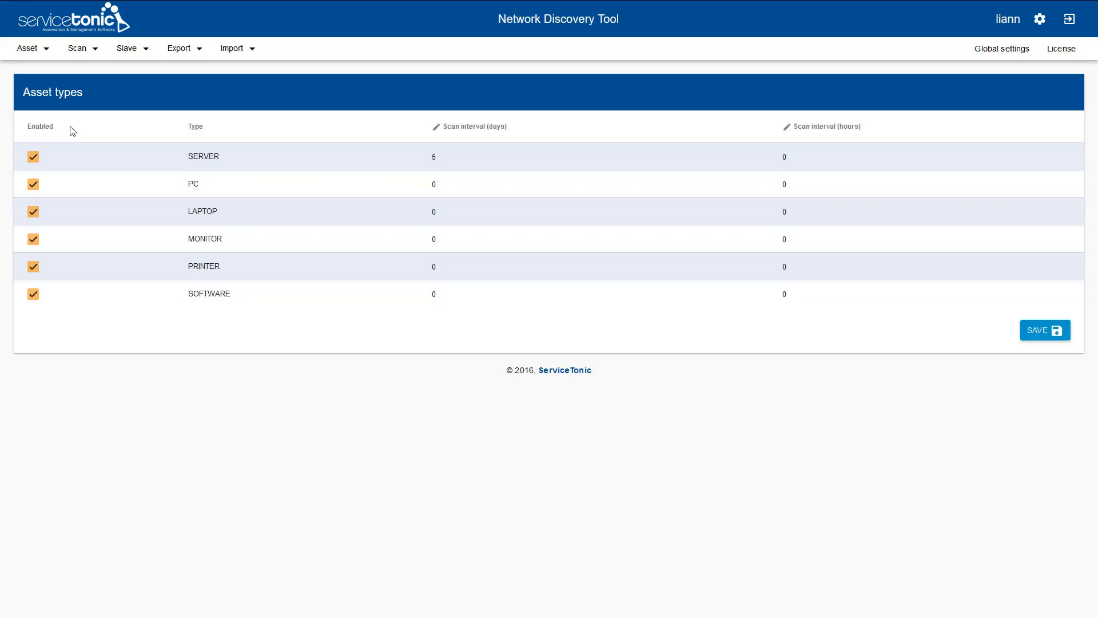
pyautogui.click(33, 215)
pyautogui.click(33, 241)
# - Set the SERVER scan interval to 3 days and 30 hours and save the asset types
pyautogui.click(433, 162)
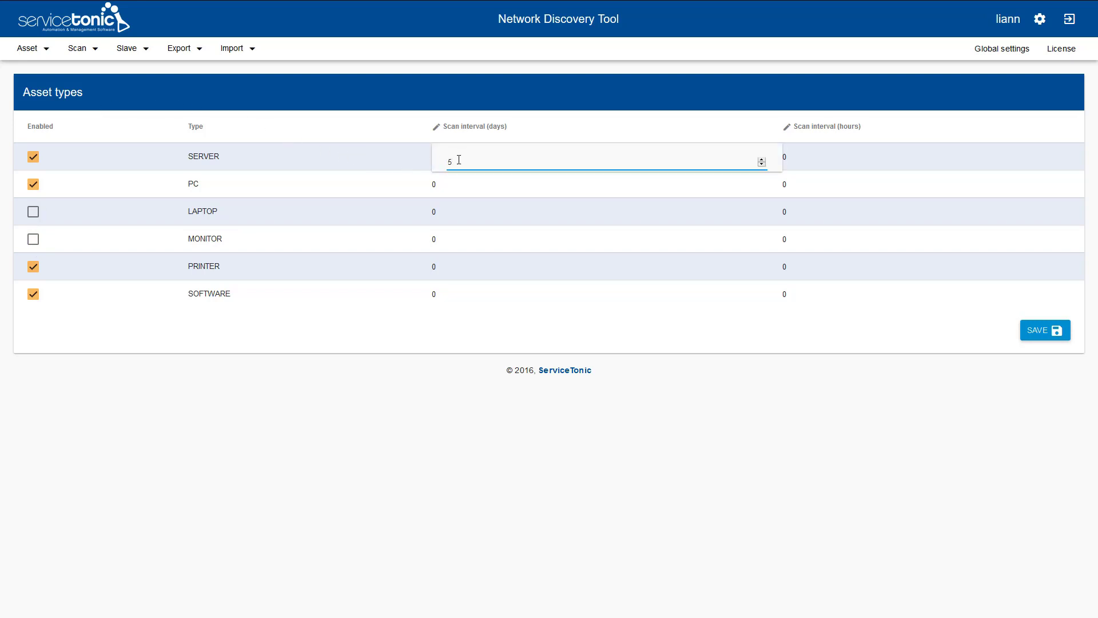
pyautogui.press('BackSpace')
pyautogui.write('3')
pyautogui.press('Return')
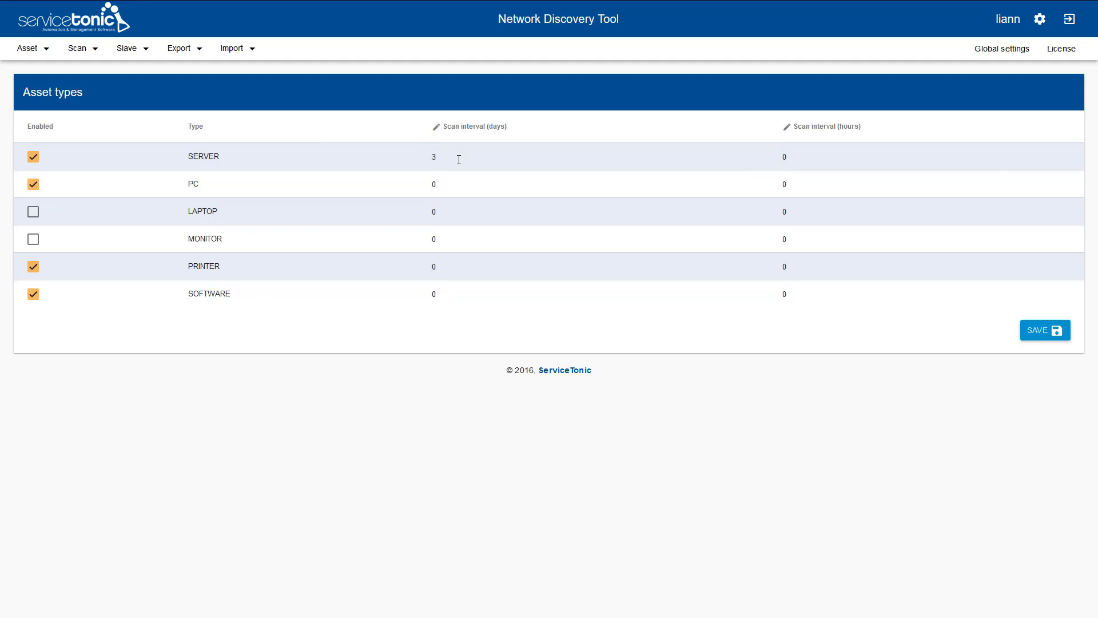
pyautogui.click(794, 167)
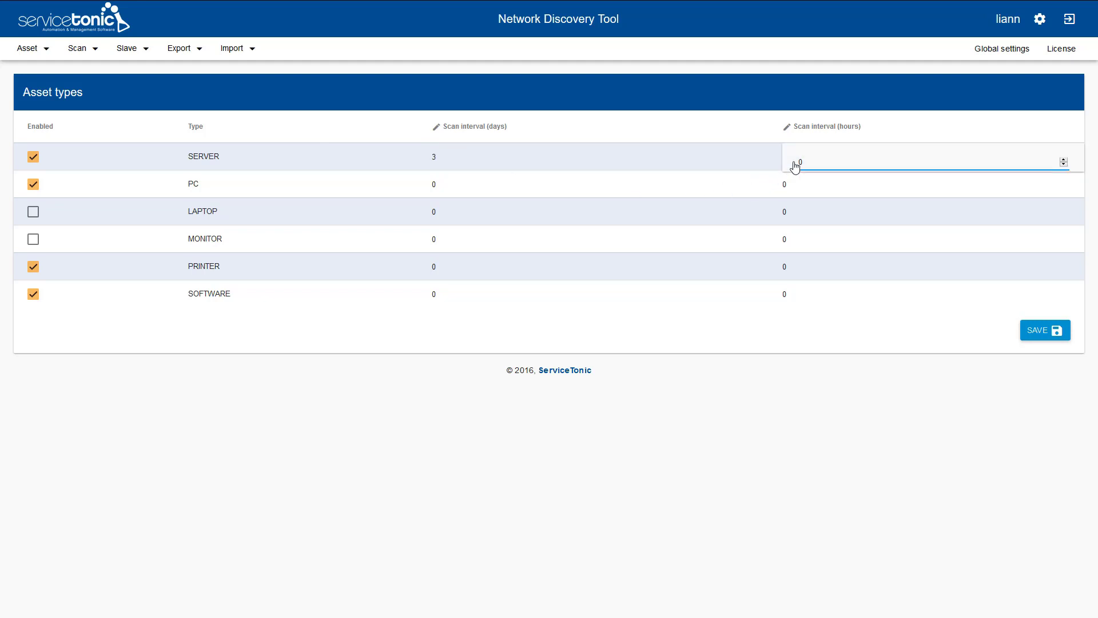
pyautogui.write('30')
pyautogui.press('Return')
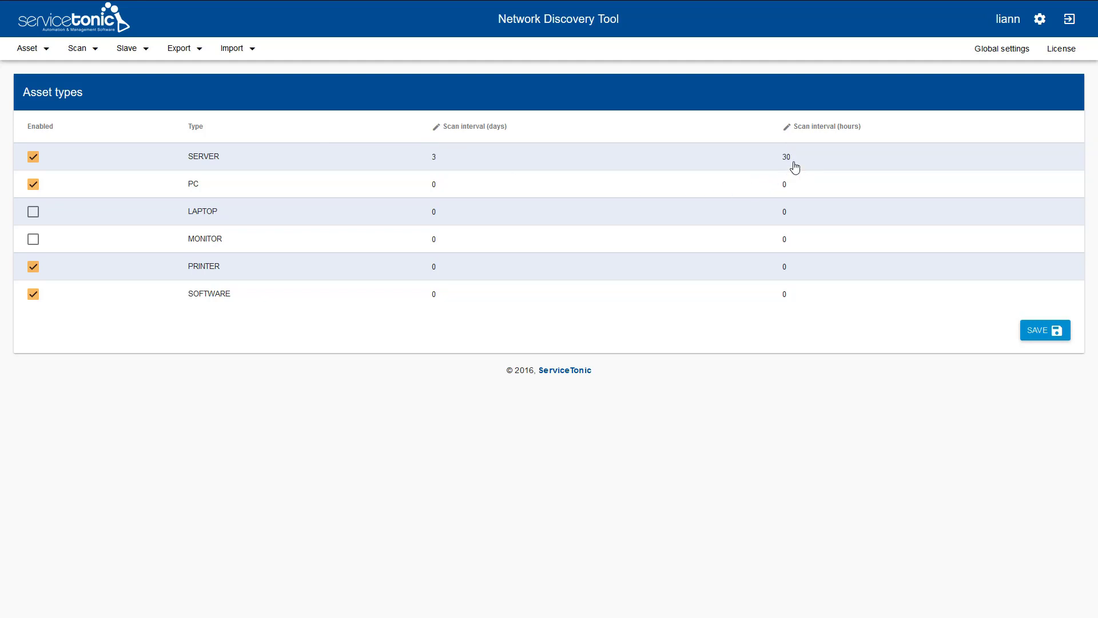
pyautogui.click(1038, 335)
pyautogui.click(44, 51)
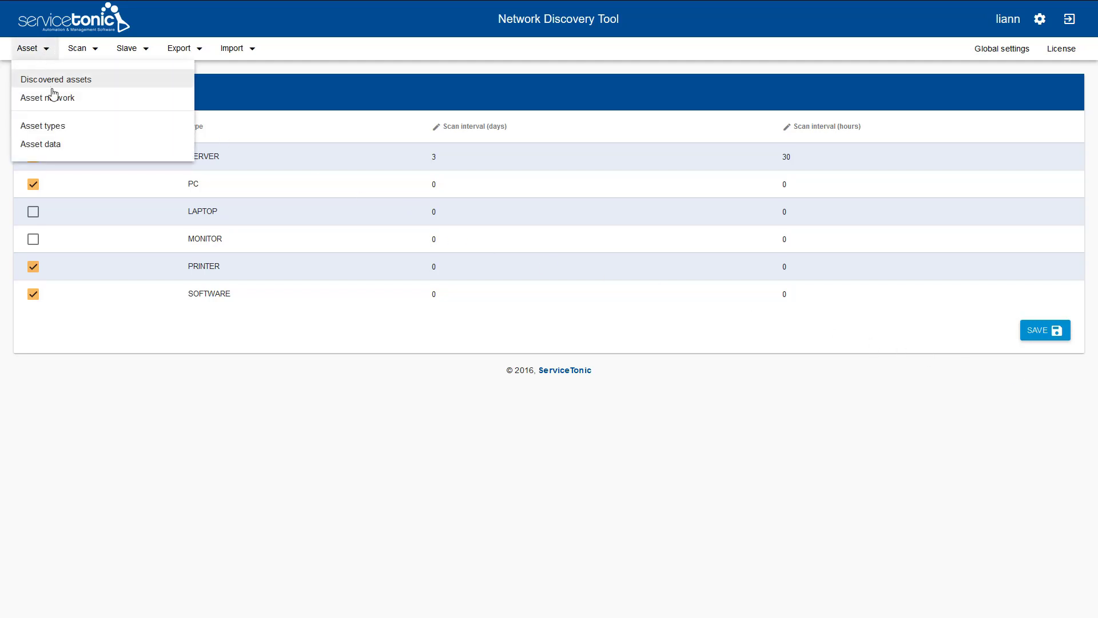
# - In Asset data settings, uncheck Enabled for the USER, GROUP and GROUPUSER classes
pyautogui.click(64, 150)
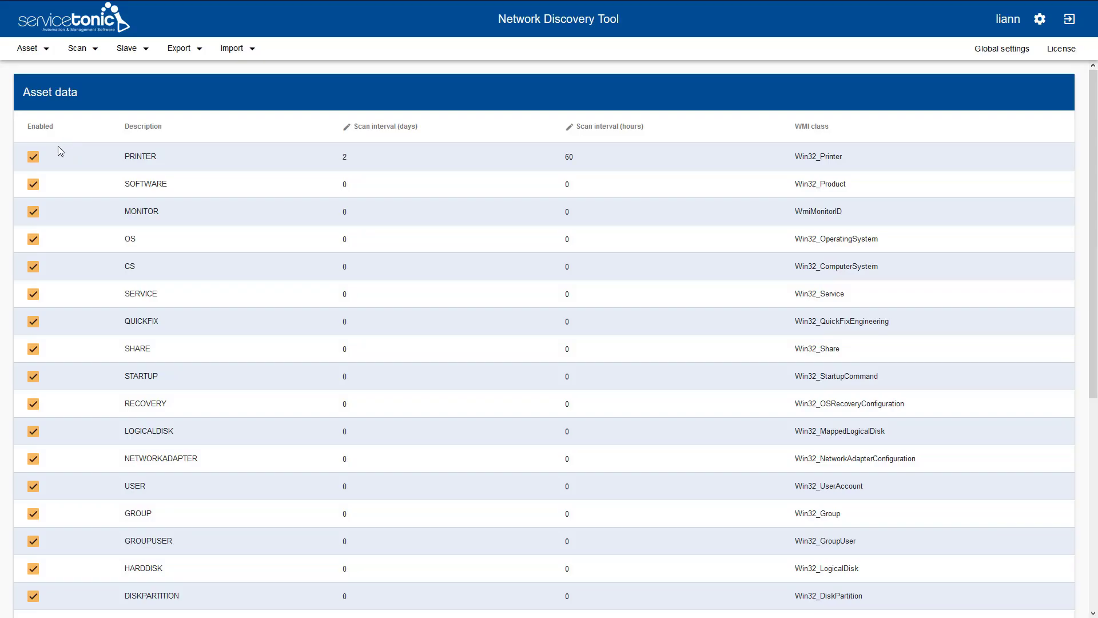
pyautogui.click(32, 490)
pyautogui.click(34, 516)
pyautogui.click(33, 545)
pyautogui.click(128, 49)
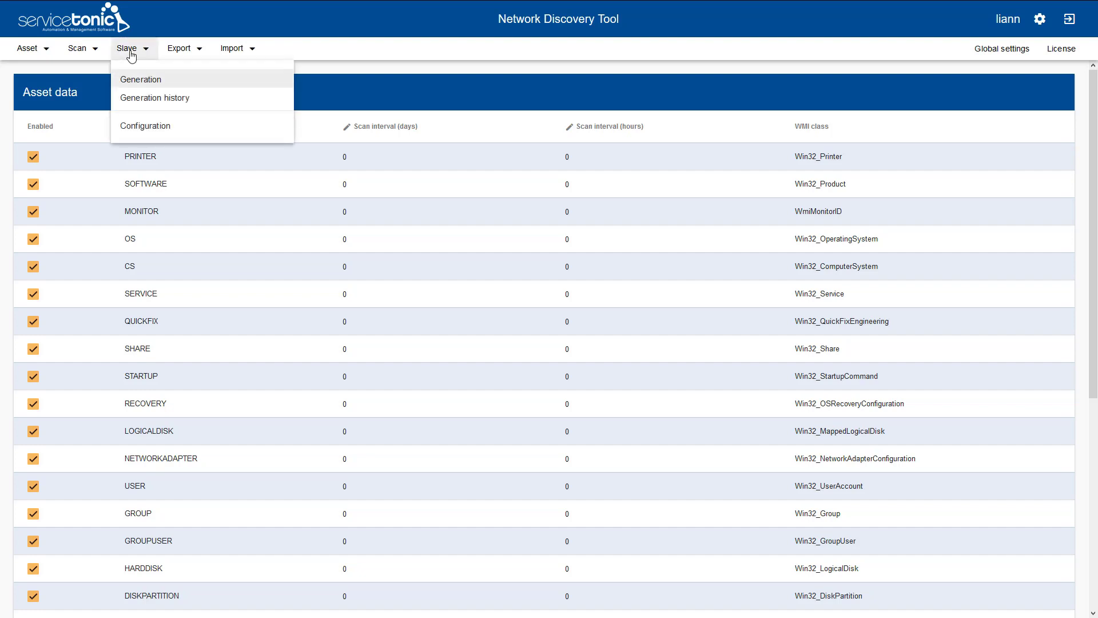
# - Start a new slave named 'Demo Slave' with the export method set to HTTP
pyautogui.click(144, 83)
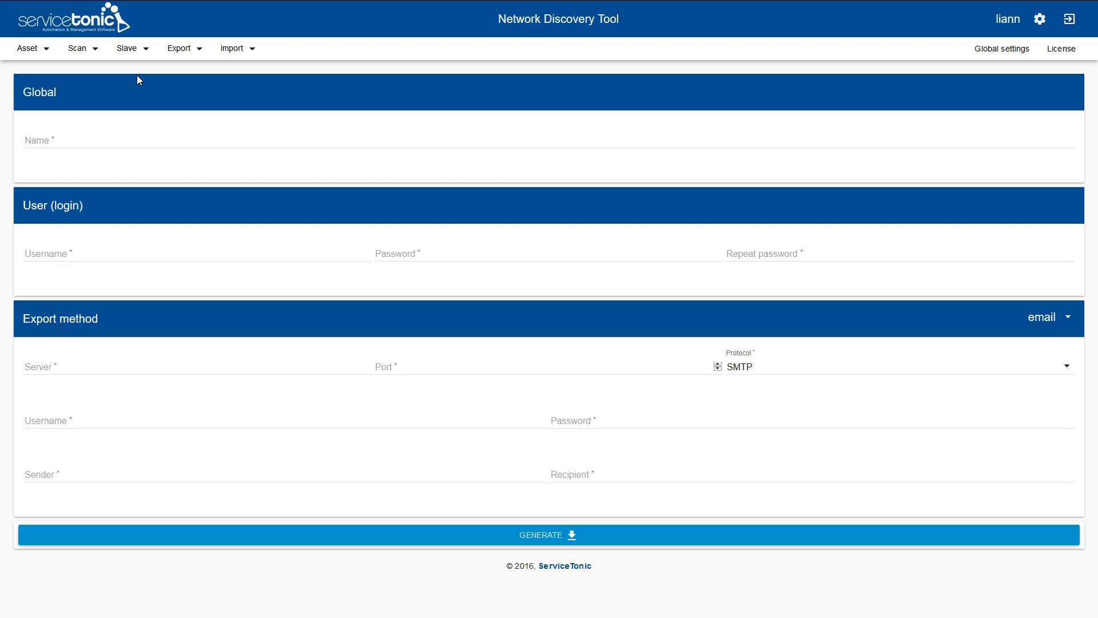
pyautogui.click(1045, 318)
pyautogui.click(1049, 347)
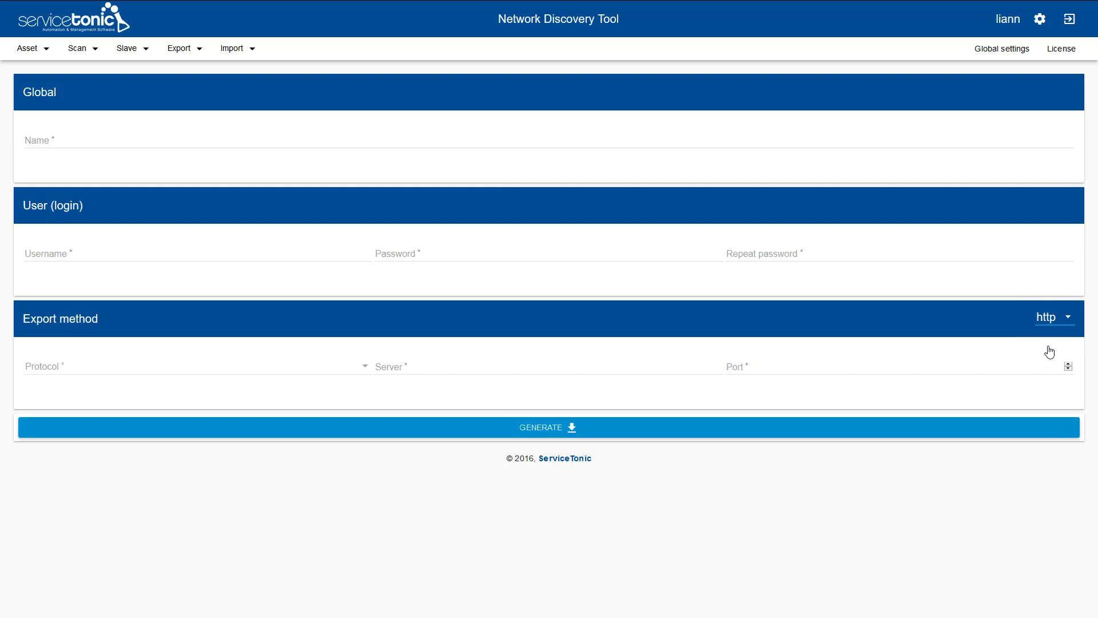
pyautogui.click(168, 140)
pyautogui.write('Demo Slave')
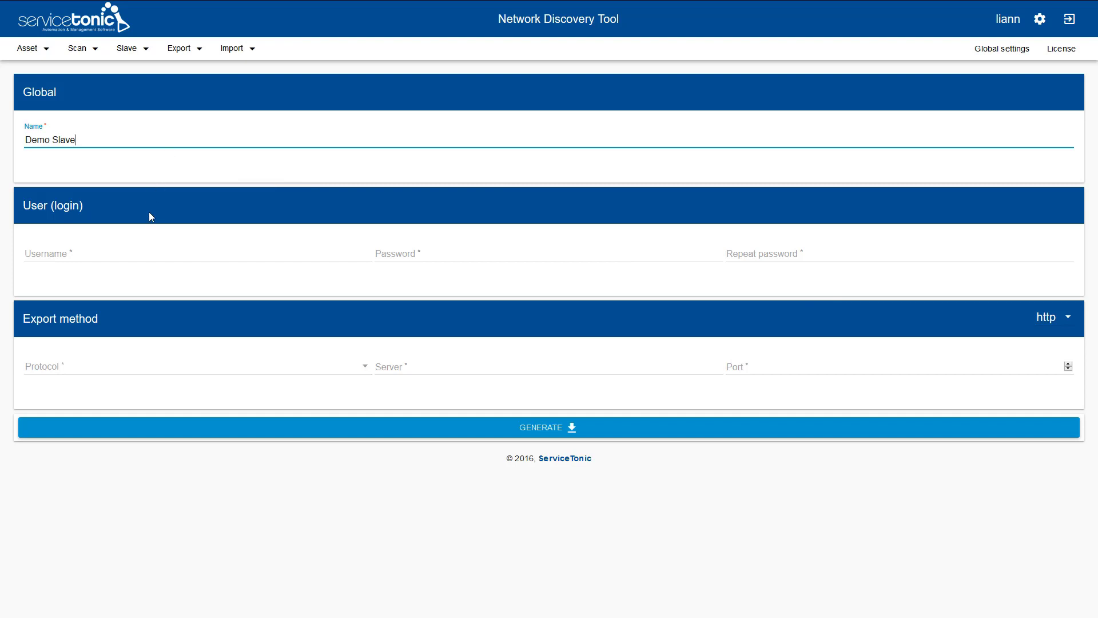
# - Enter the slave's login username and password
pyautogui.click(143, 256)
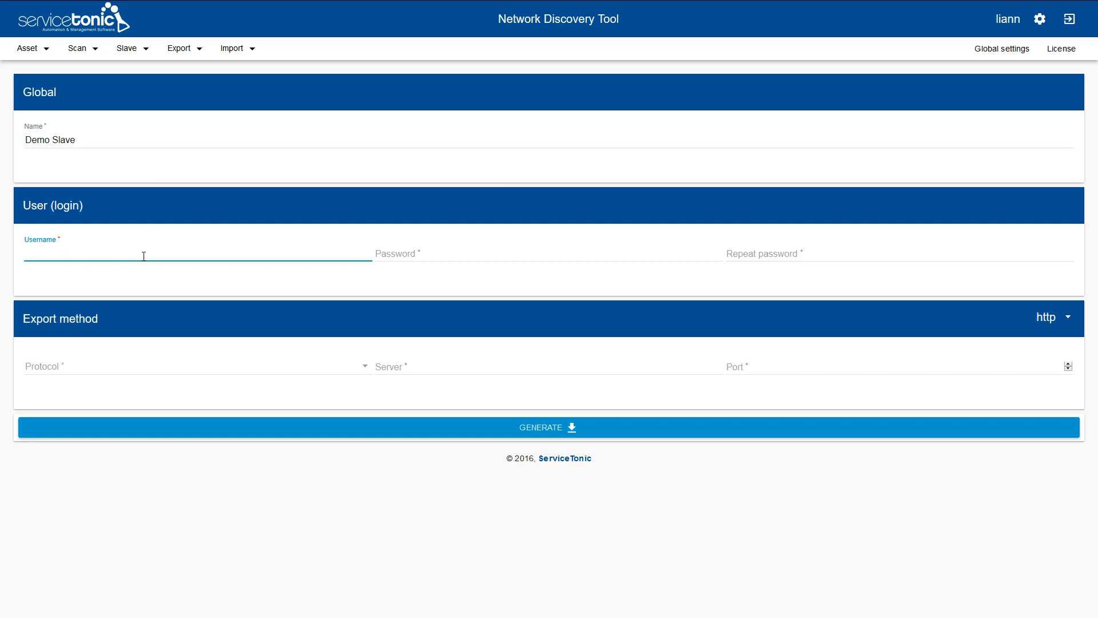
pyautogui.write('ntuser')
pyautogui.press('Tab')
pyautogui.write('••••••••••••')
pyautogui.press('Tab')
pyautogui.write('••••••••••••')
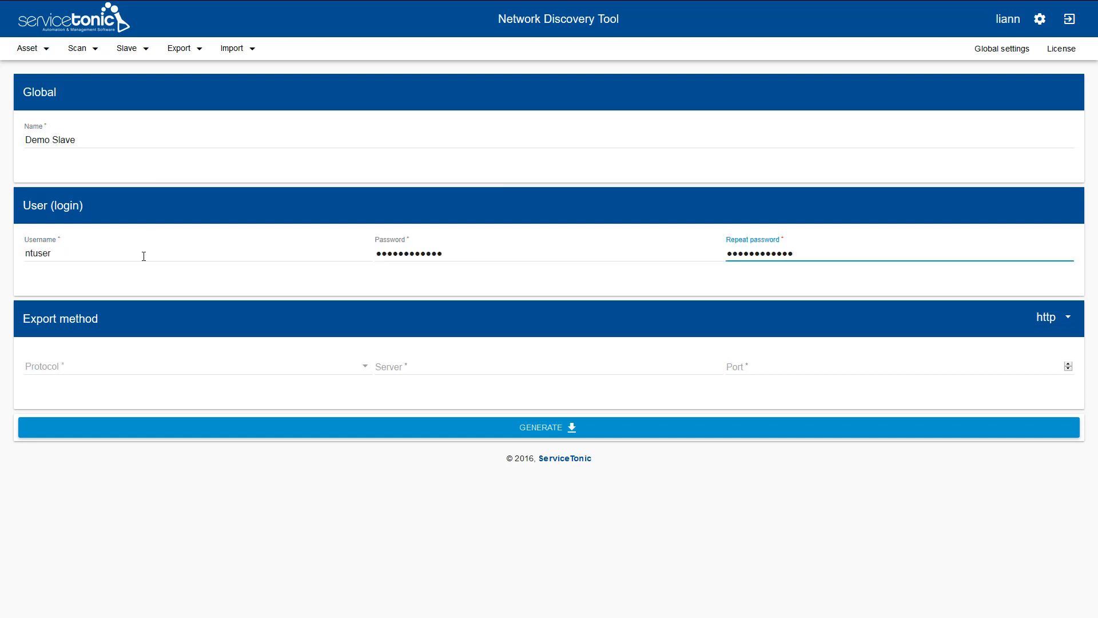
# - Set HTTP export to server 23.254.211.134, port 6578, and generate the slave
pyautogui.click(134, 369)
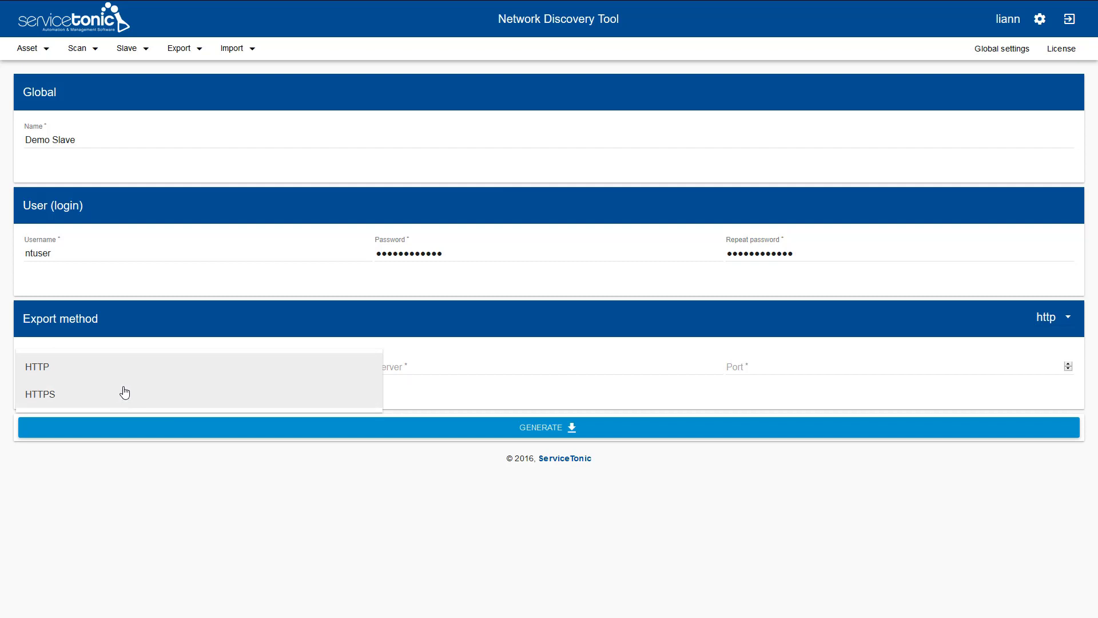
pyautogui.click(130, 375)
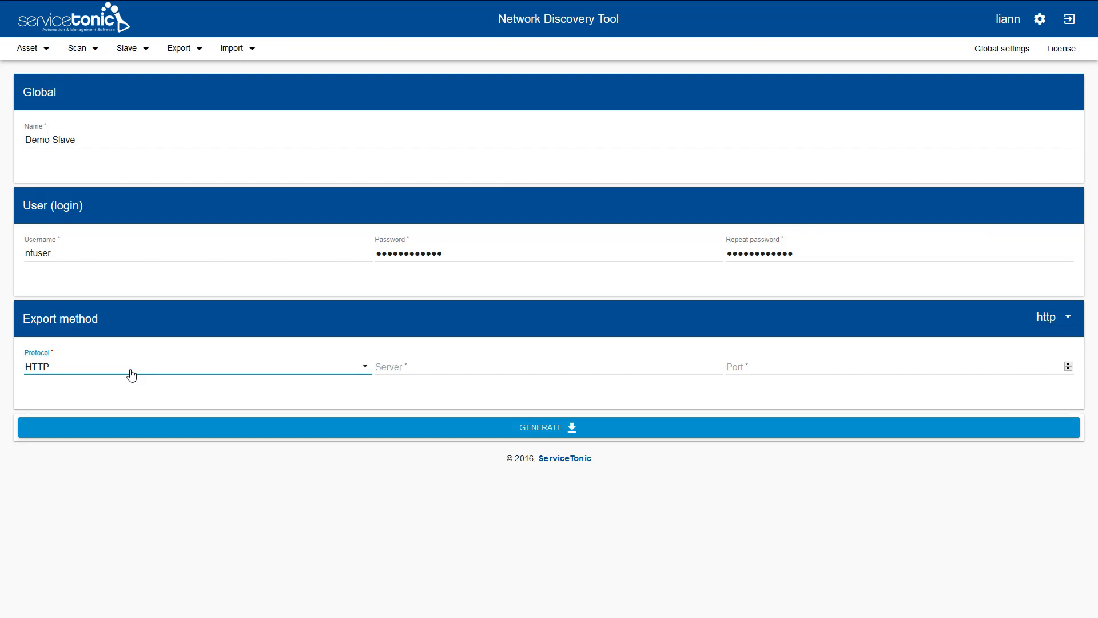
pyautogui.click(435, 362)
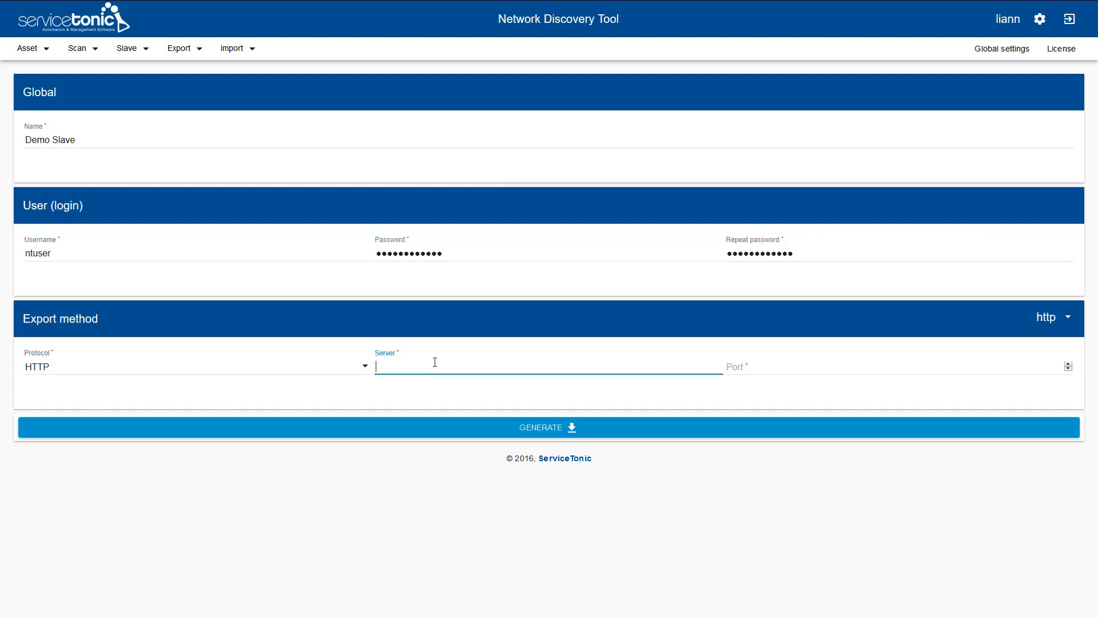
pyautogui.write('23.254.211.134')
pyautogui.click(749, 372)
pyautogui.write('6578')
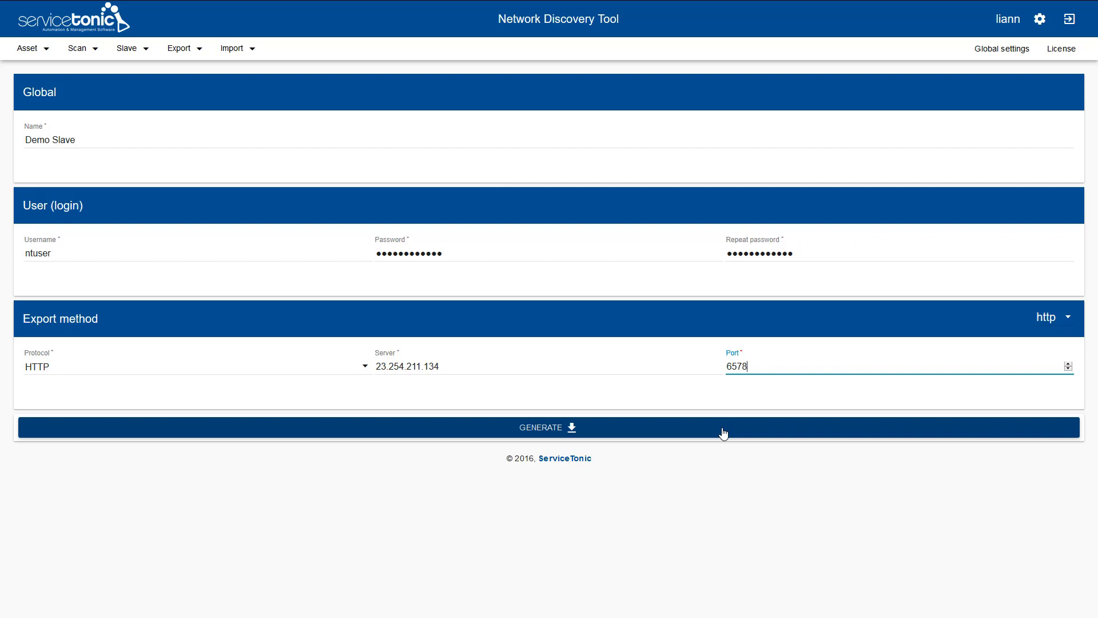
pyautogui.click(588, 434)
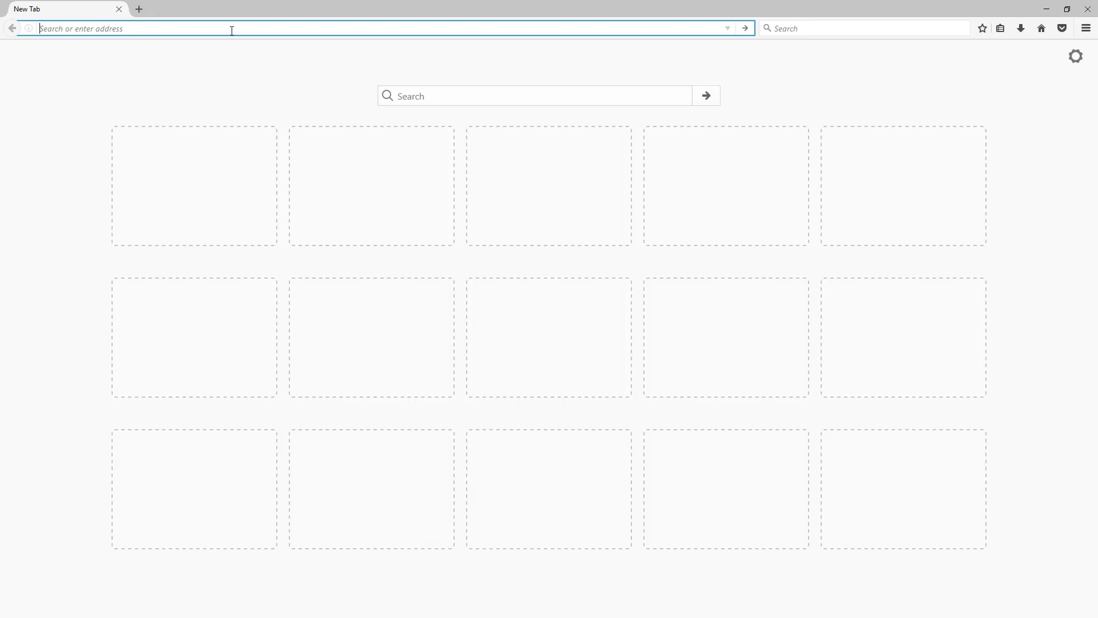
# - Load the Network Discovery Tool login page at localhost:80 in Firefox
pyautogui.write('localhost:80')
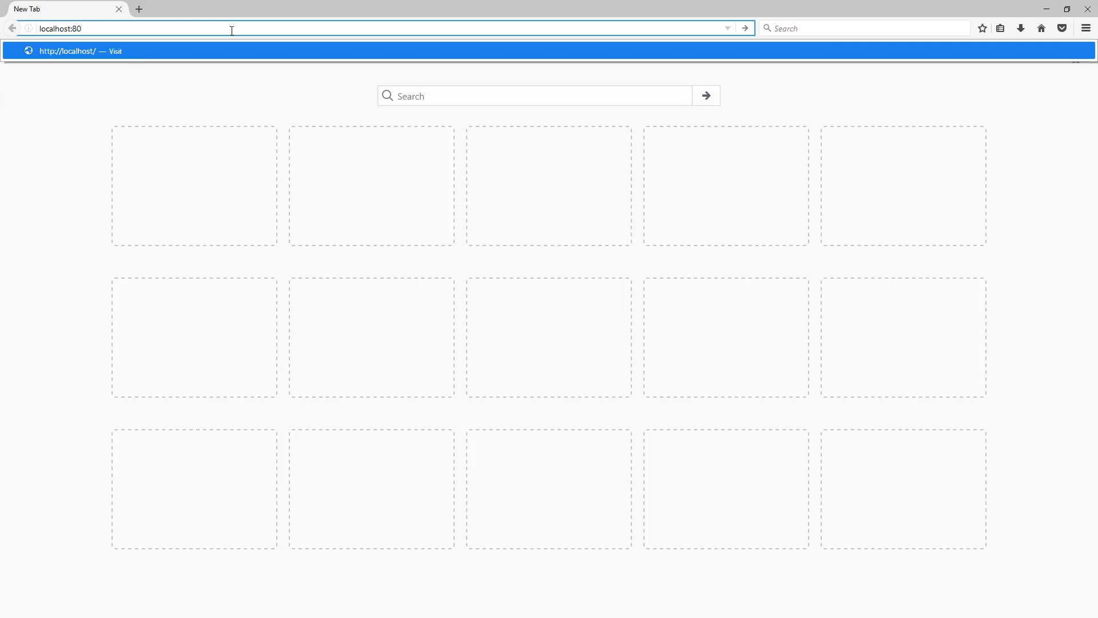
pyautogui.press('Return')
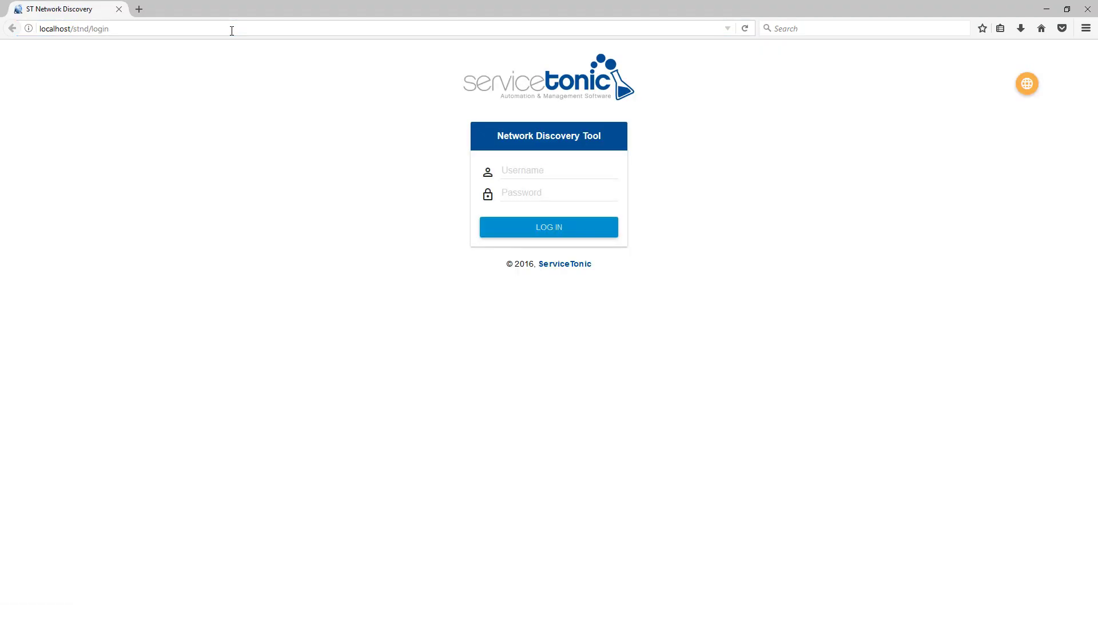
# - Switch the browser to full screen and place the cursor in the login Username field
pyautogui.press('F11')
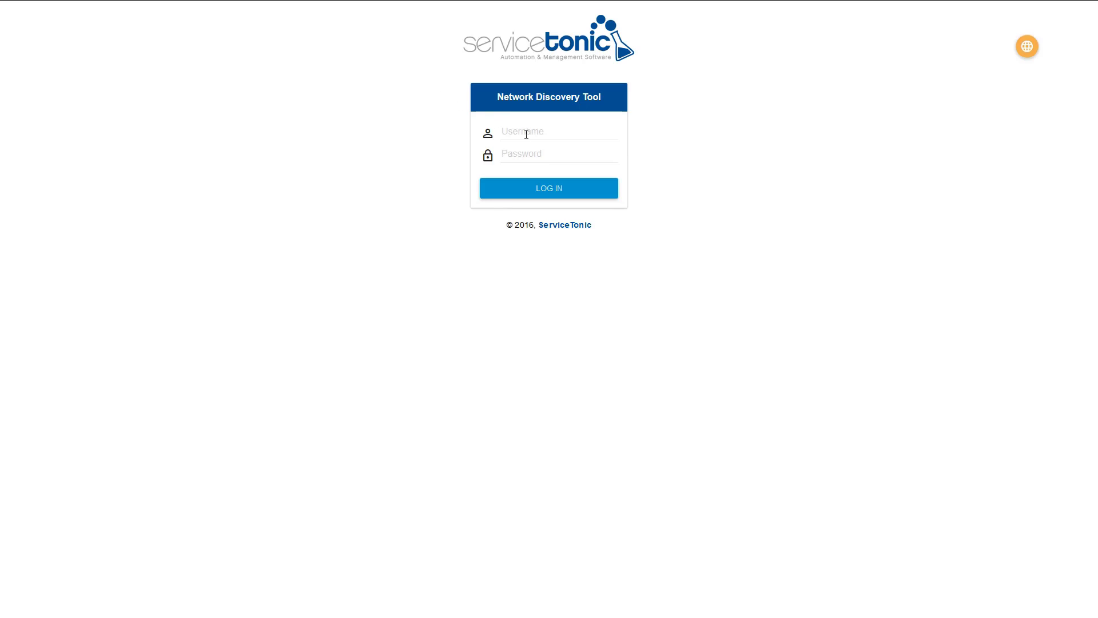
pyautogui.click(528, 135)
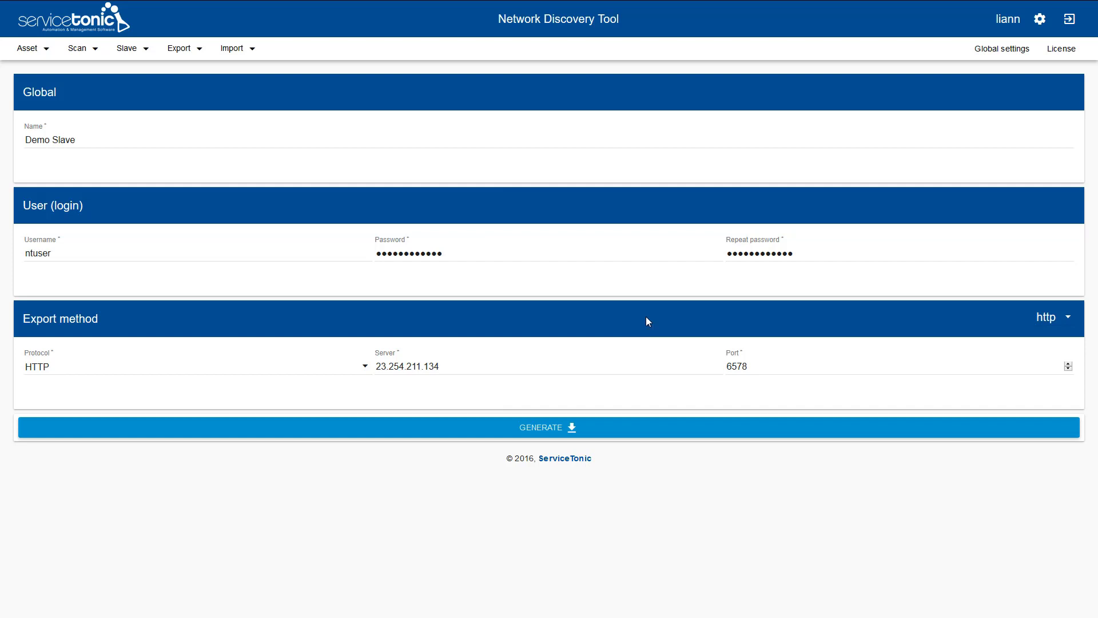
# - Switch on the HTTP import toggle in the master's Global settings
pyautogui.click(994, 49)
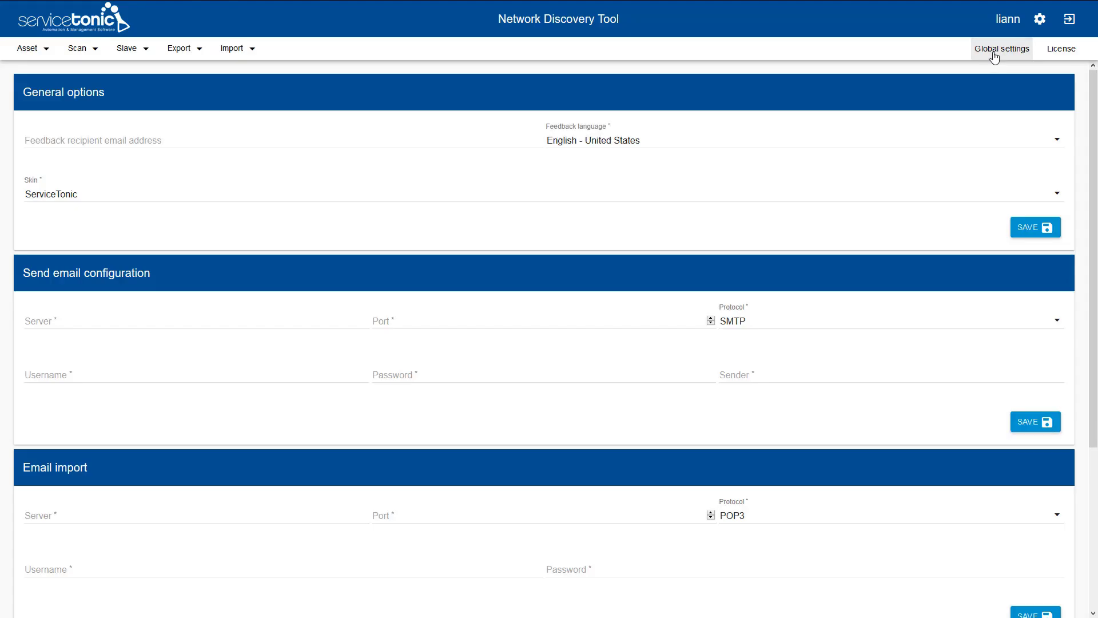
pyautogui.scroll(-4, 921, 194)
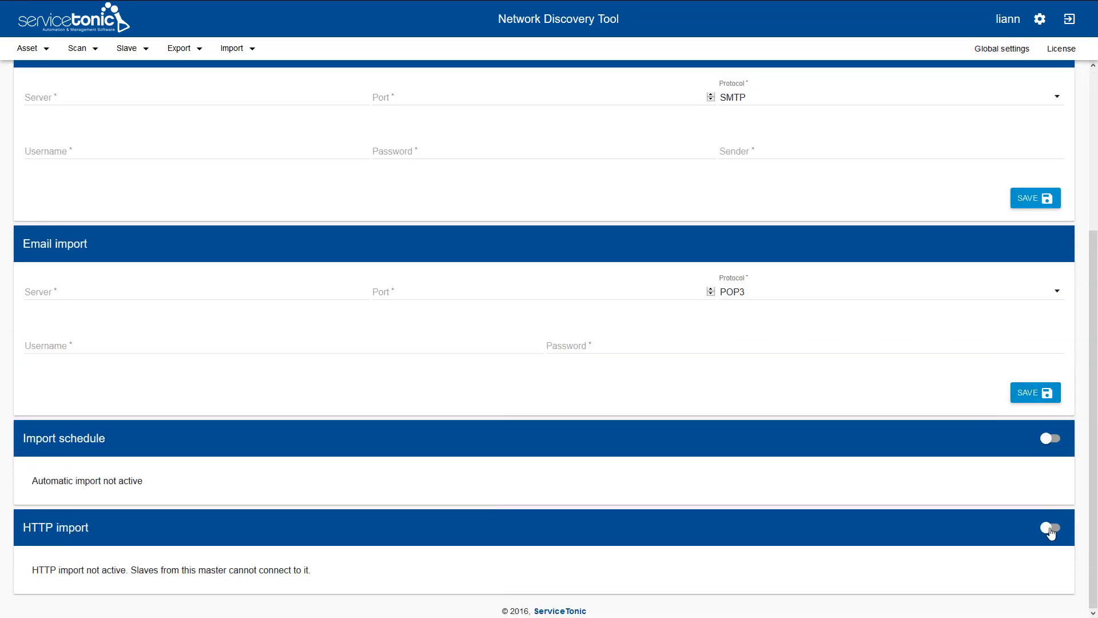
pyautogui.click(1050, 528)
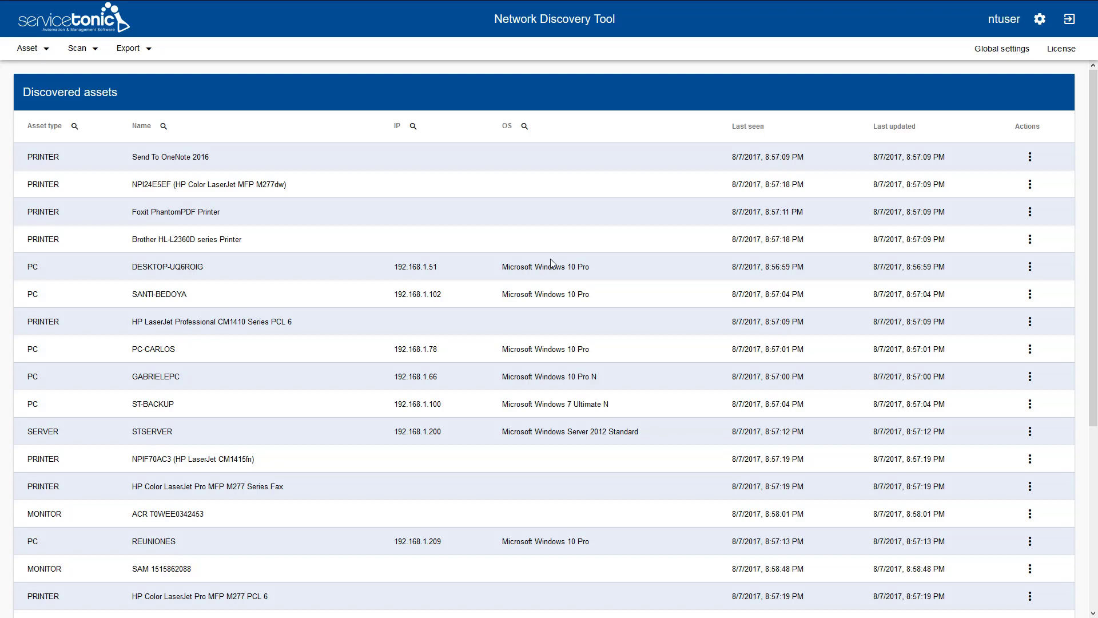
# - Check the slave's automatic export method: HTTP to server 23.254.211.134, port 6578
pyautogui.click(136, 52)
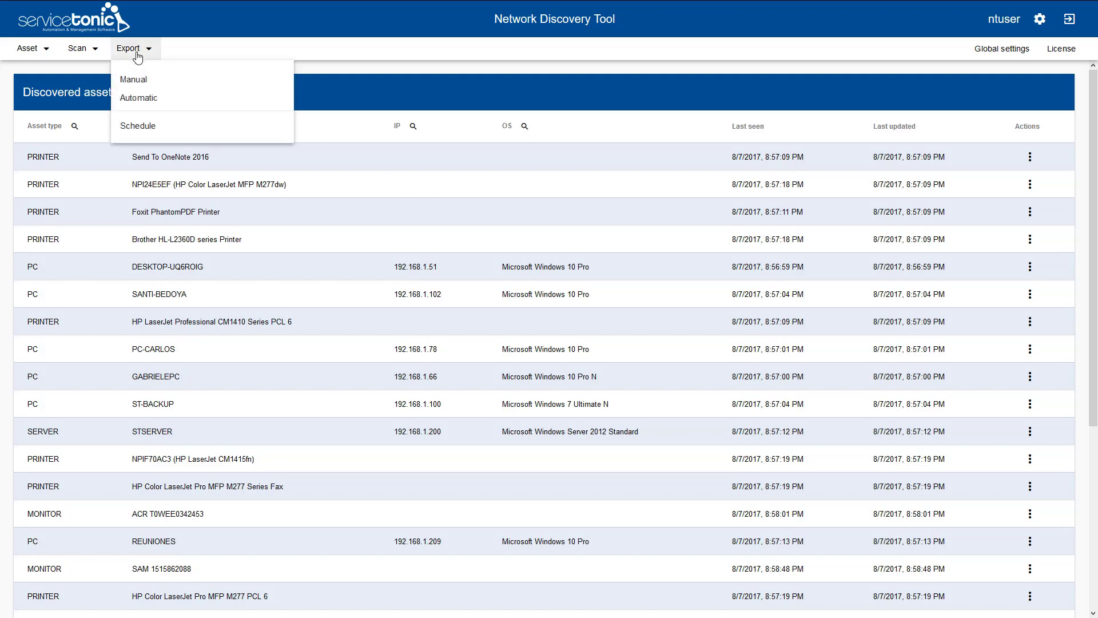
pyautogui.click(144, 101)
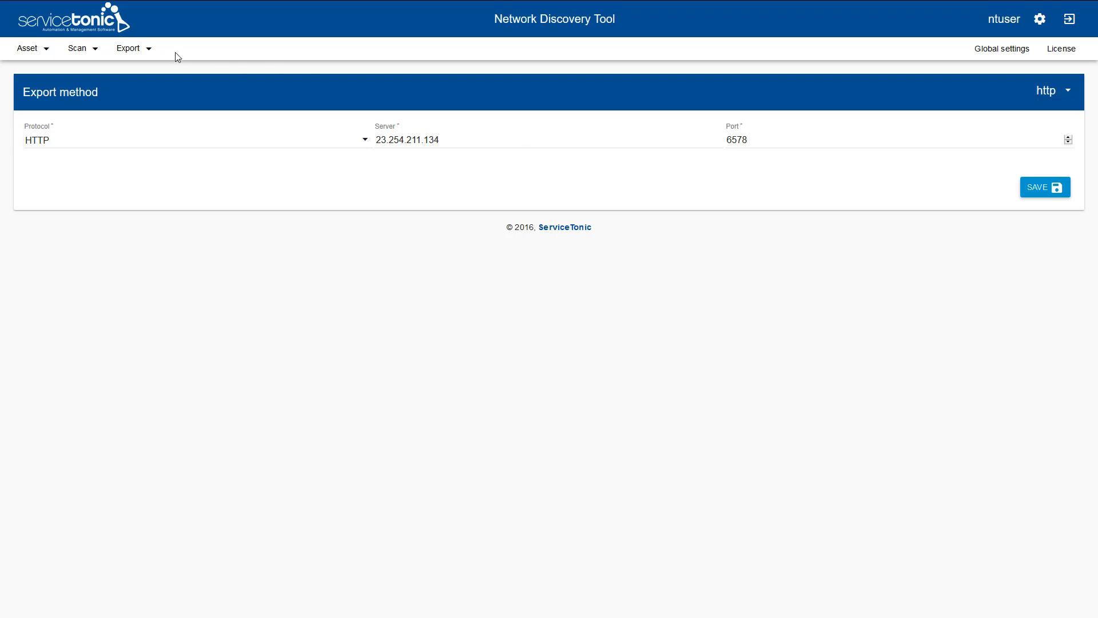
pyautogui.click(155, 55)
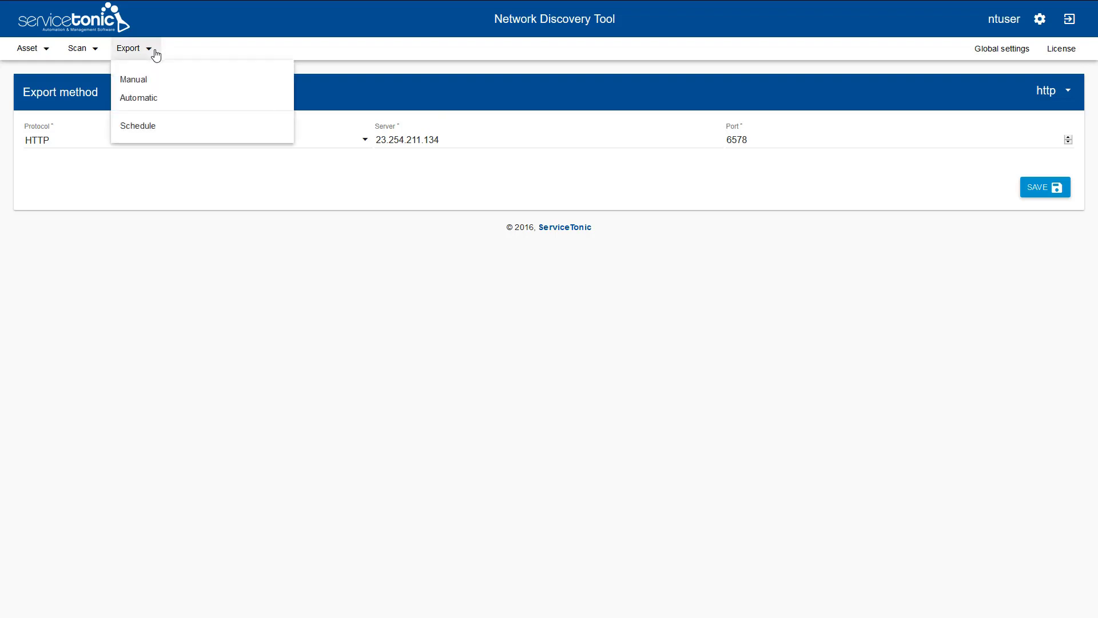
# - Enable the slave's export schedule for Monday at 11:00, repeating periodically, and save it
pyautogui.click(154, 125)
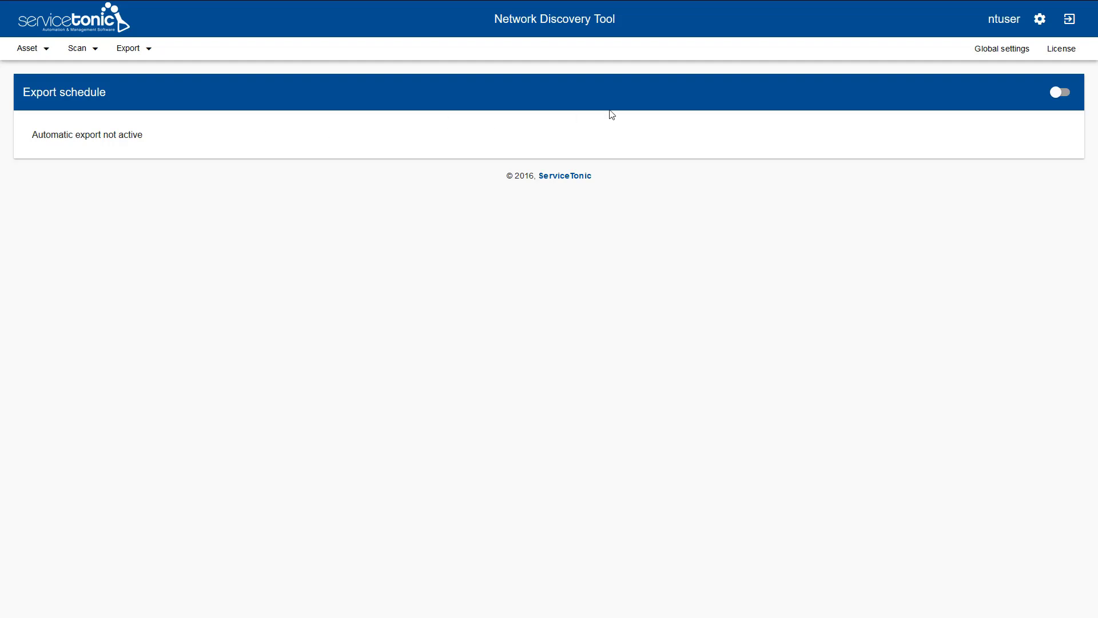
pyautogui.click(1054, 96)
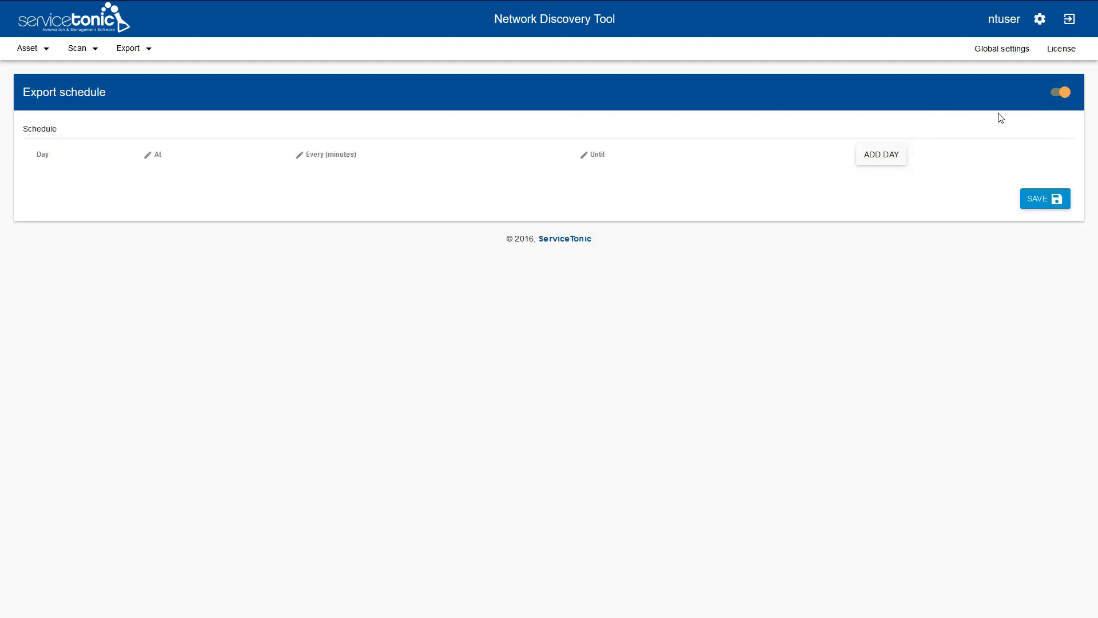
pyautogui.click(883, 157)
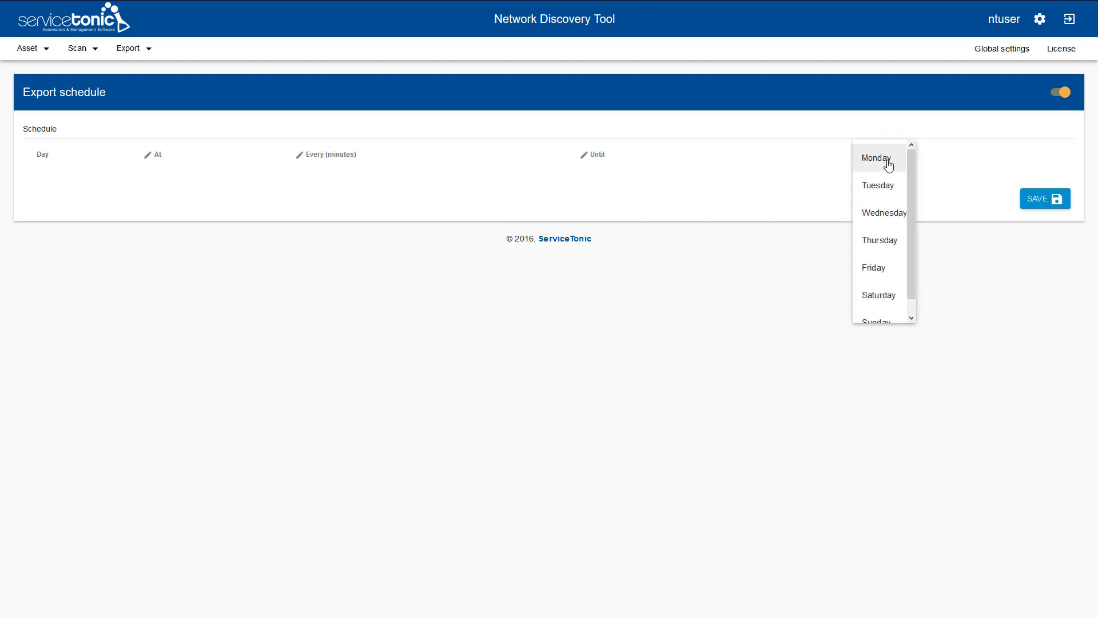
pyautogui.click(884, 161)
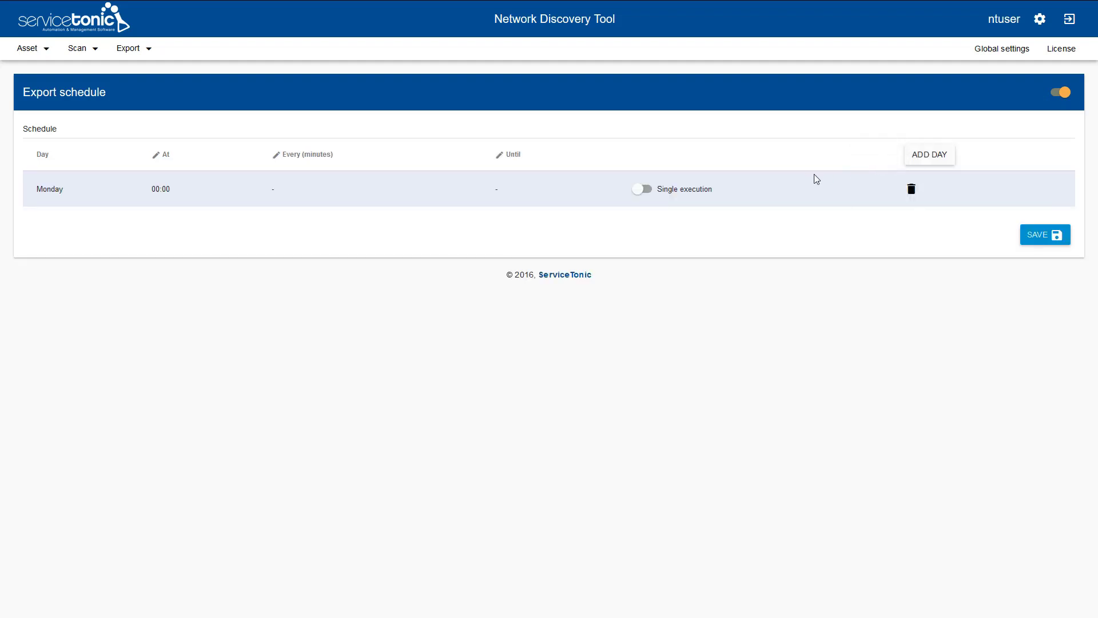
pyautogui.click(165, 189)
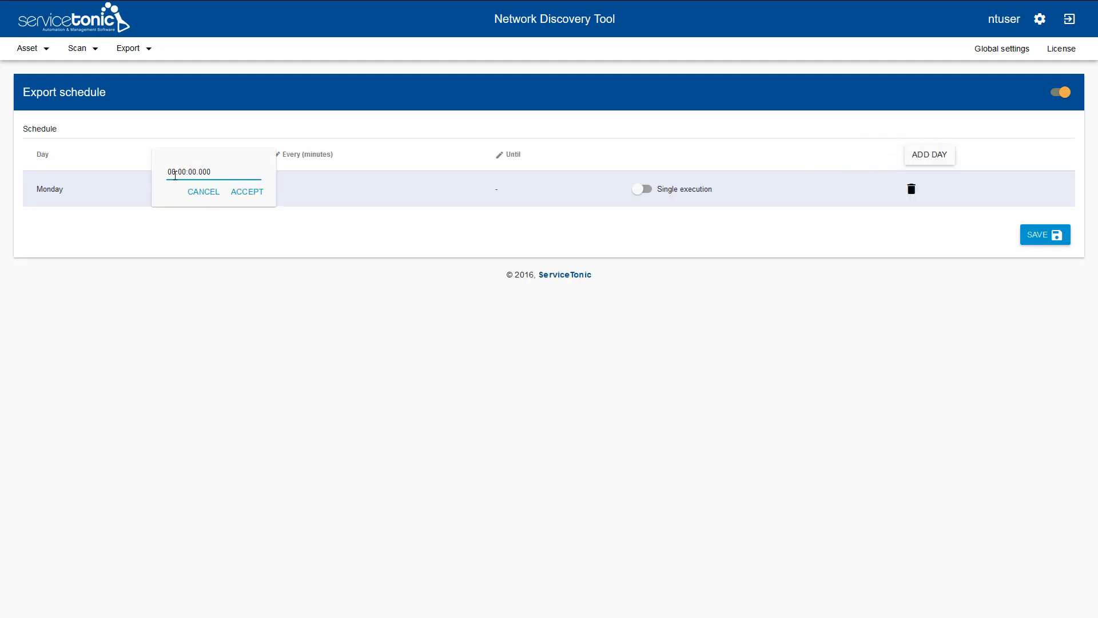
pyautogui.doubleClick(169, 172)
pyautogui.write('11')
pyautogui.click(248, 194)
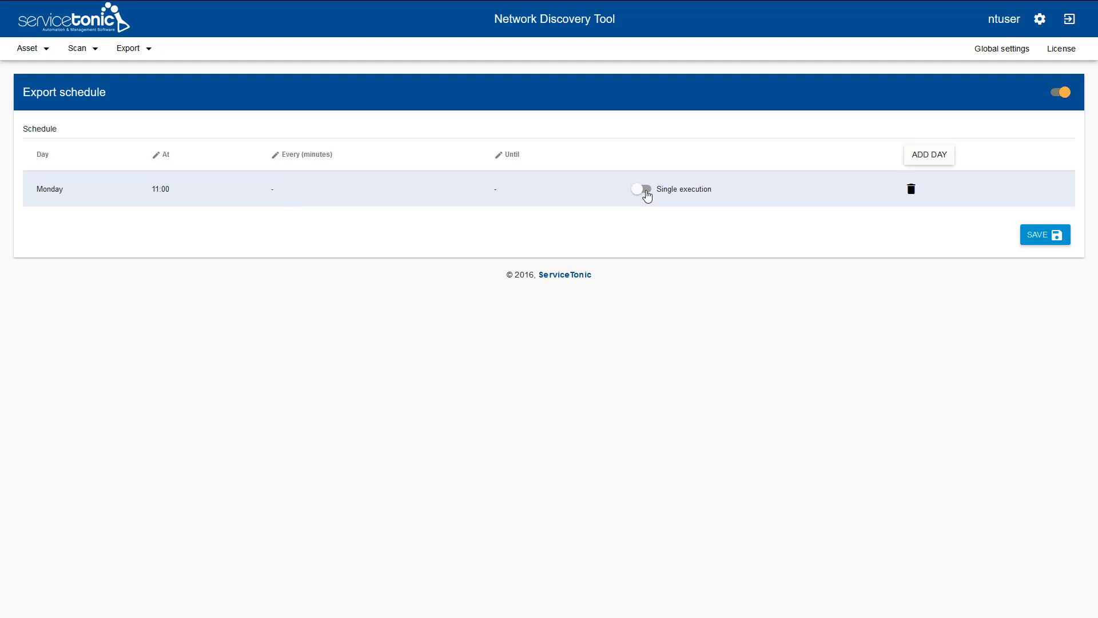
pyautogui.click(646, 193)
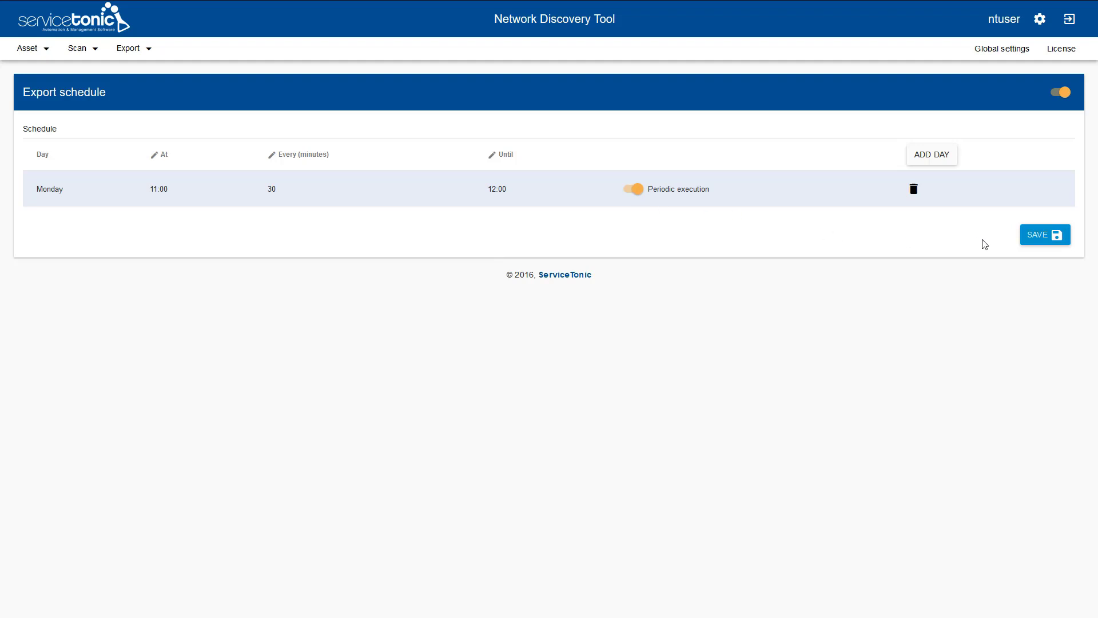
pyautogui.click(1047, 239)
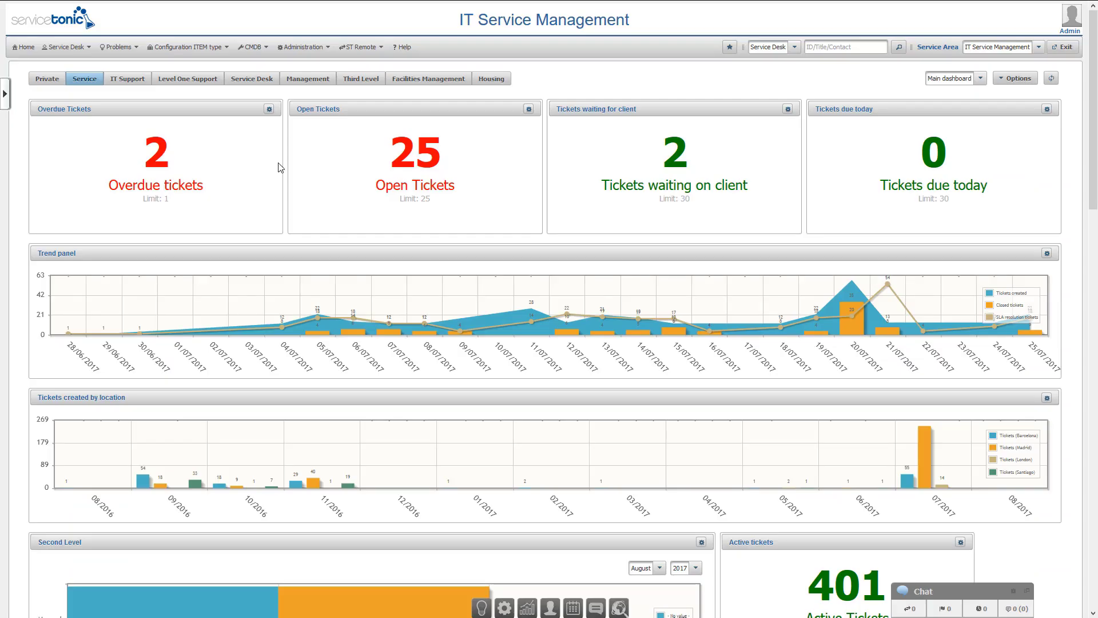
# - Open the DESKTOP-UQ6ROIG configuration item from the CMDB's All list
pyautogui.click(253, 48)
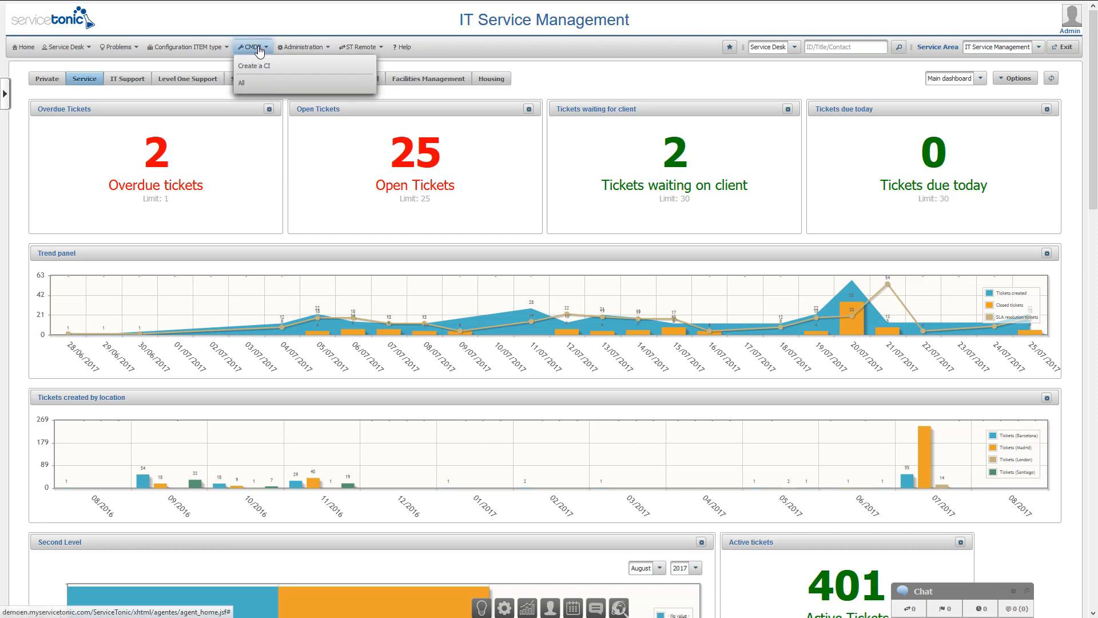
pyautogui.click(268, 83)
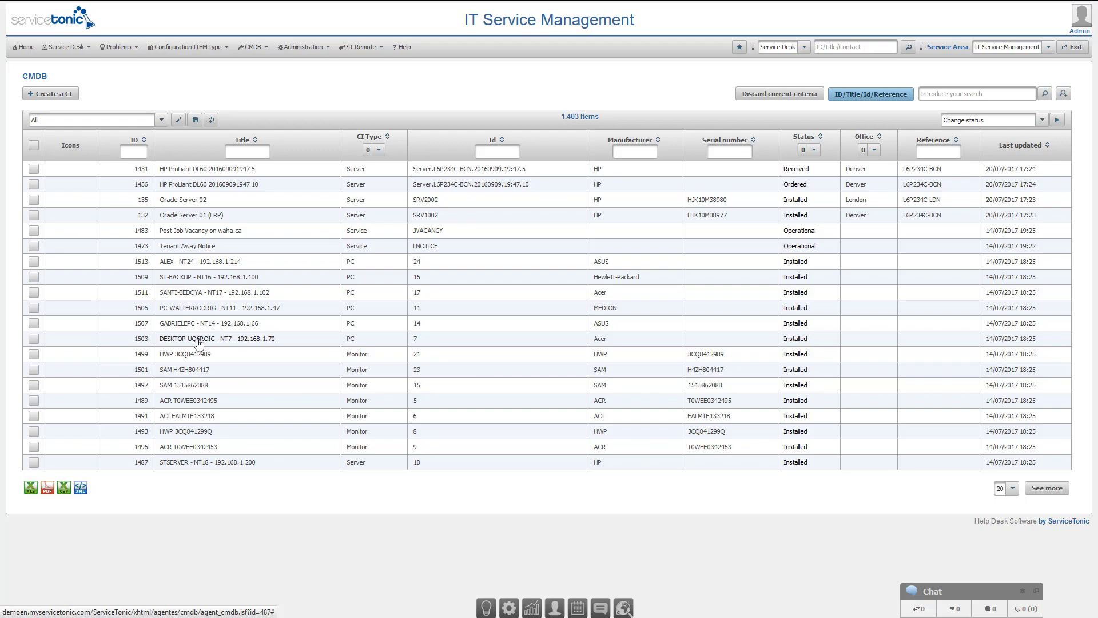
pyautogui.click(198, 339)
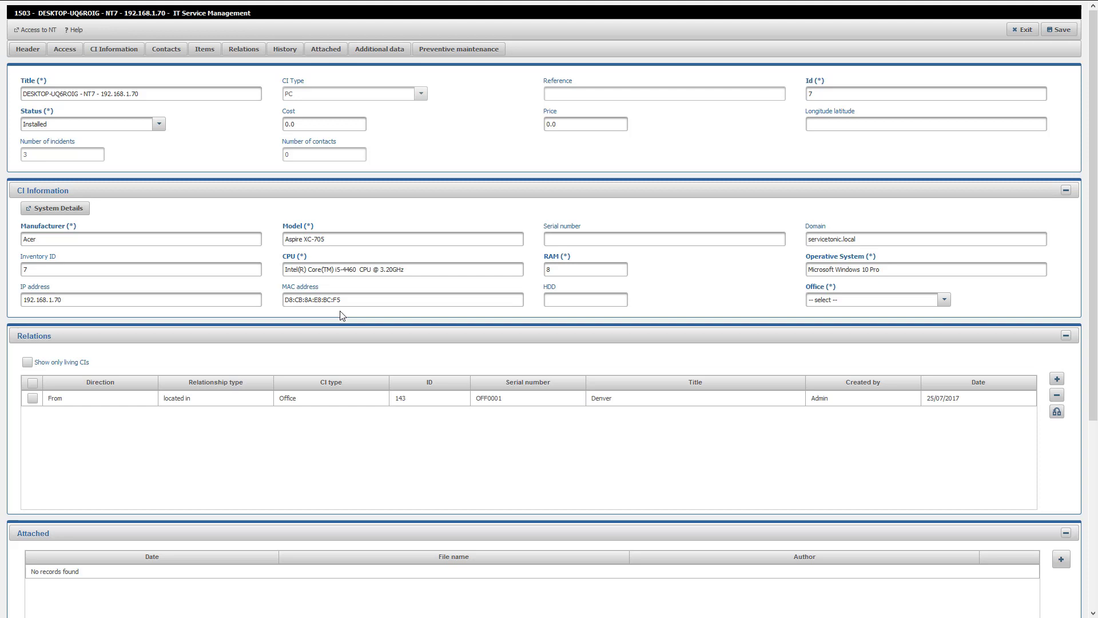
# - View the CI's hardware details in Network Discovery, showing an Acer Aspire XC-705
pyautogui.click(28, 30)
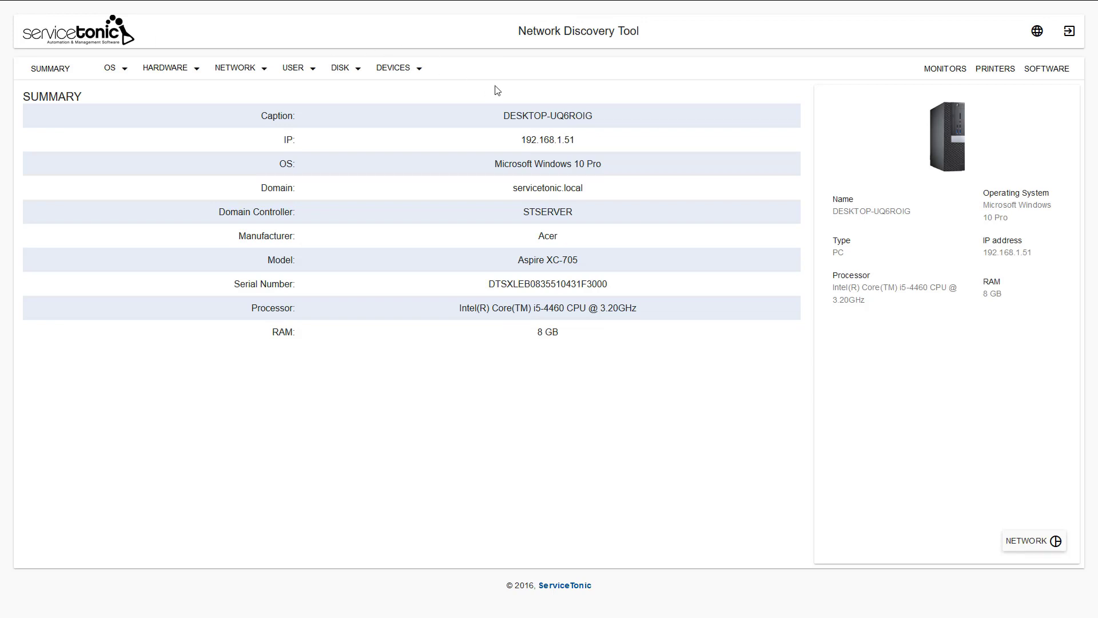
pyautogui.click(108, 70)
pyautogui.click(172, 76)
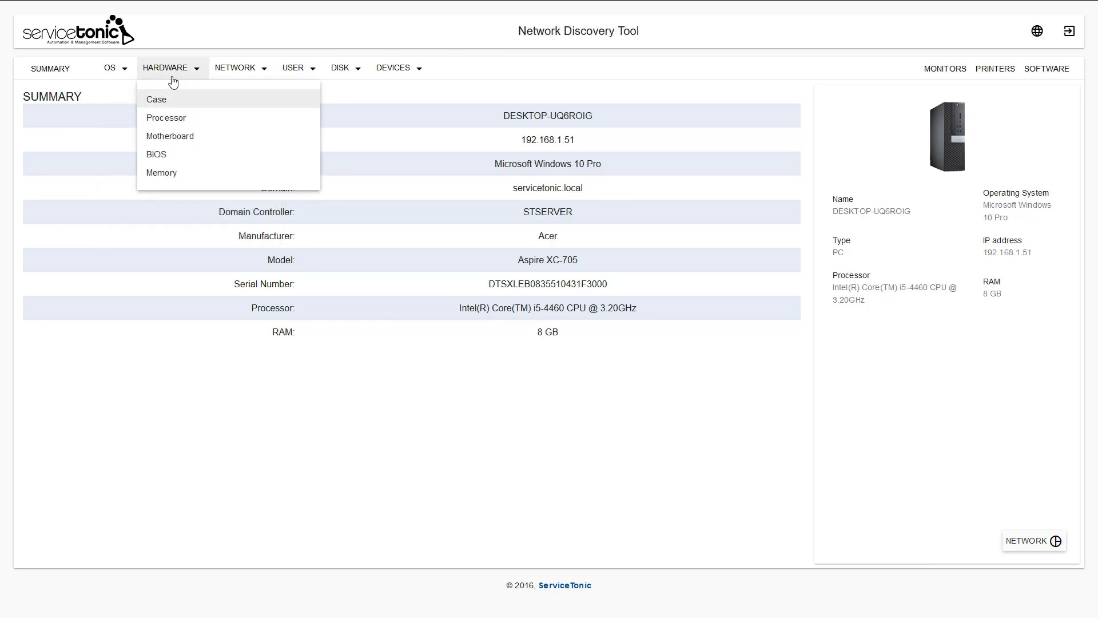